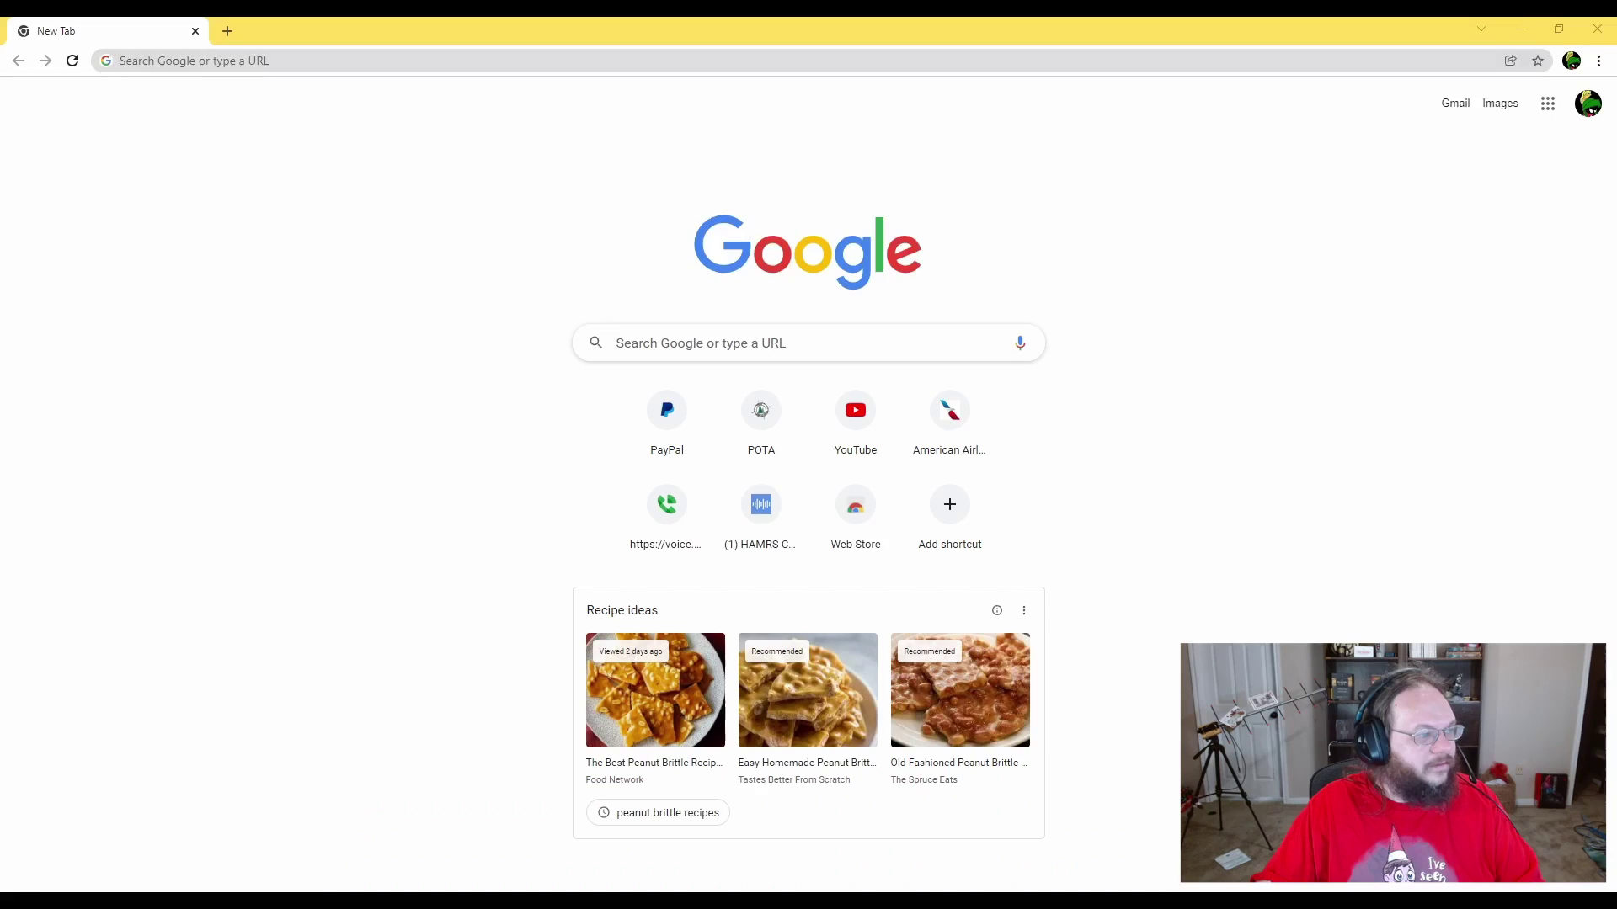
Step: Search Google for 'fcc database', open the FCC ULS License Search page, and start entering the call sign
left_click(302, 57)
type("fcc data")
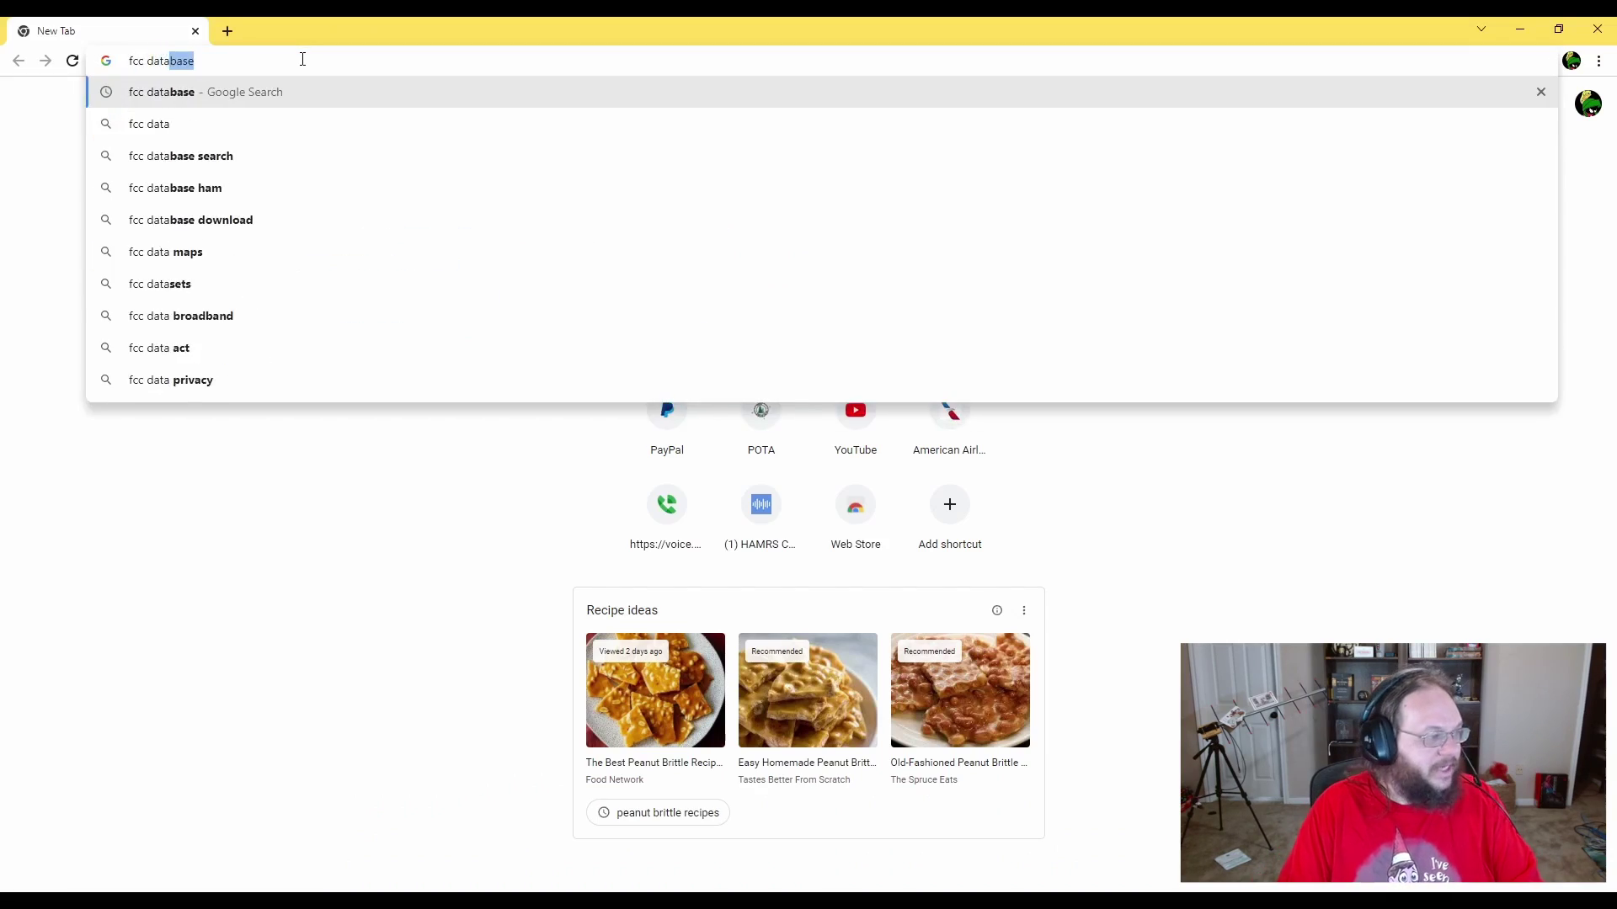
key("Return")
left_click(380, 264)
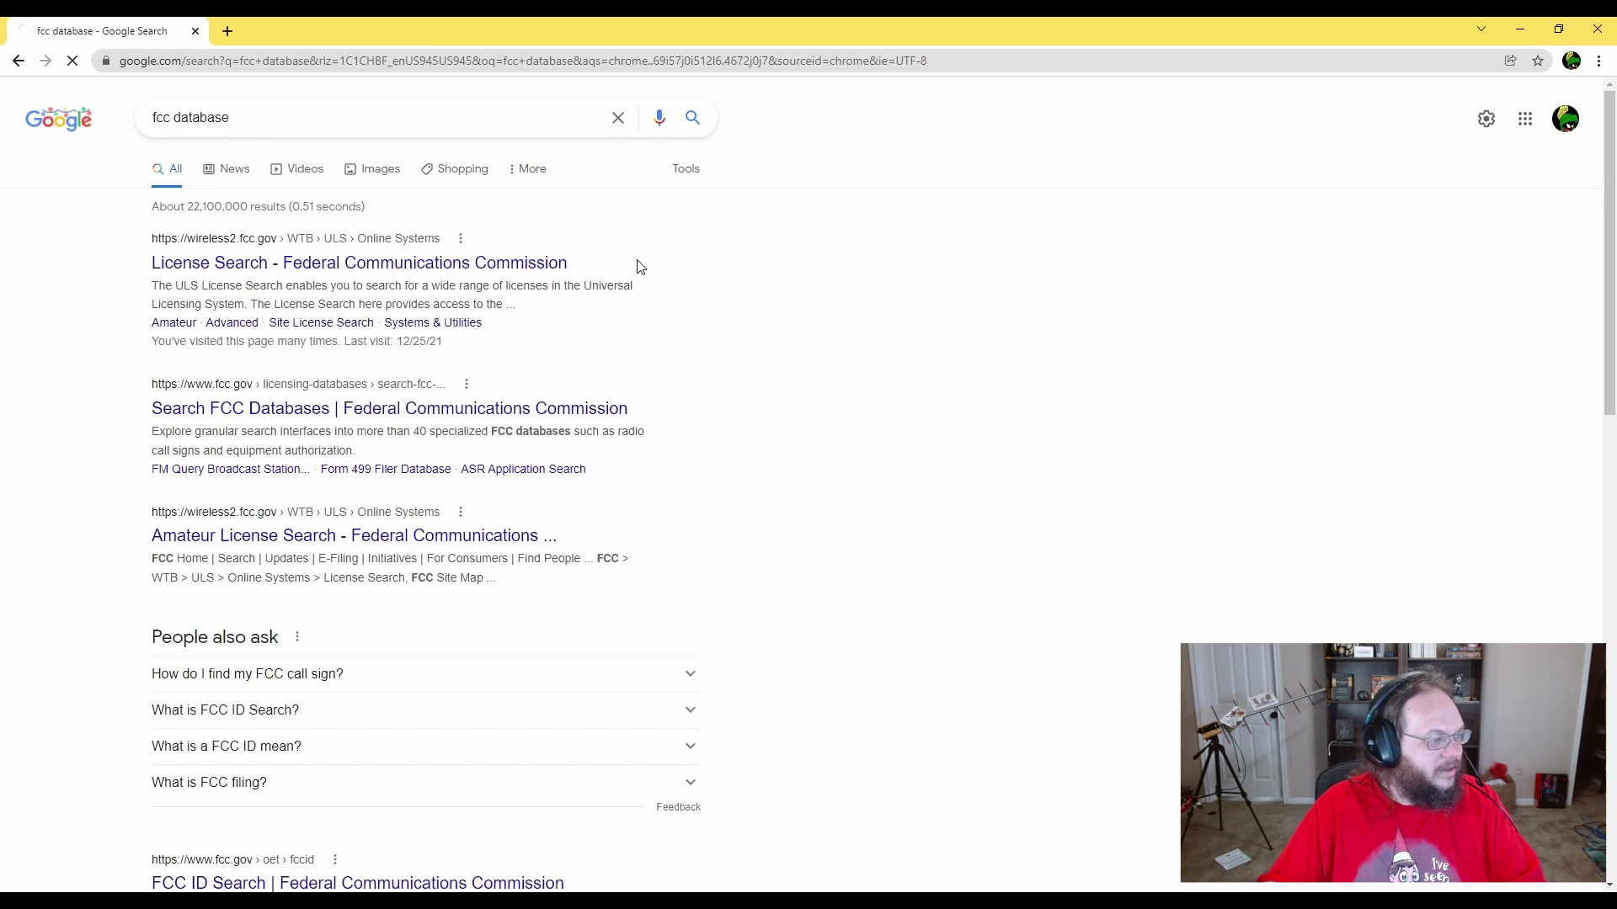
left_click(807, 288)
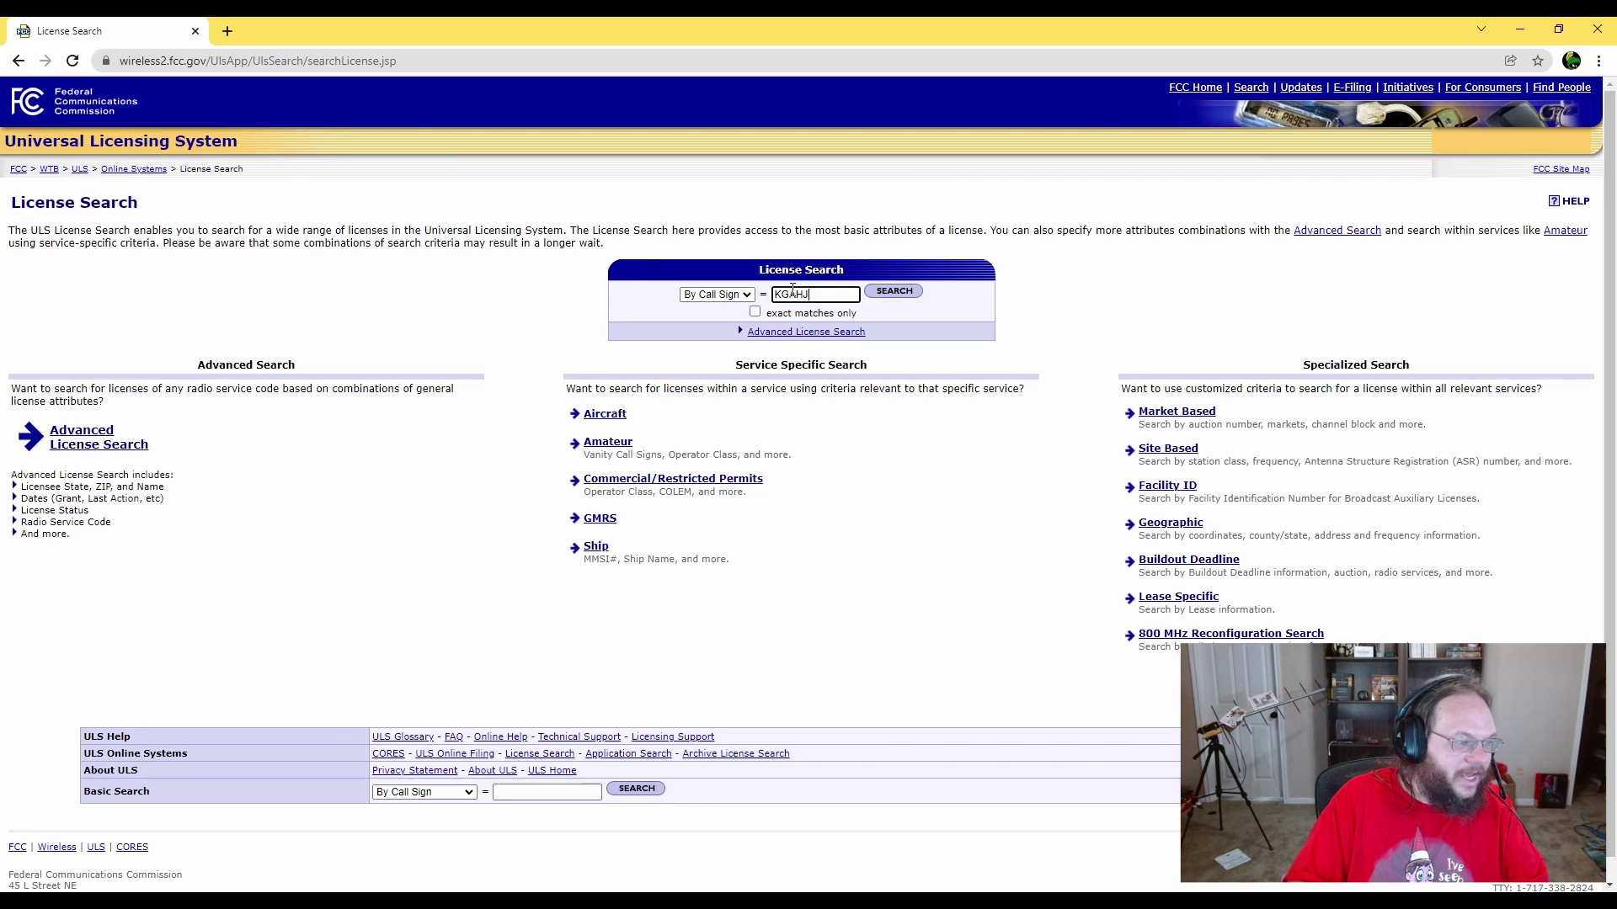
Step: Look up the call sign and copy the FRN of the active amateur license
key("Return")
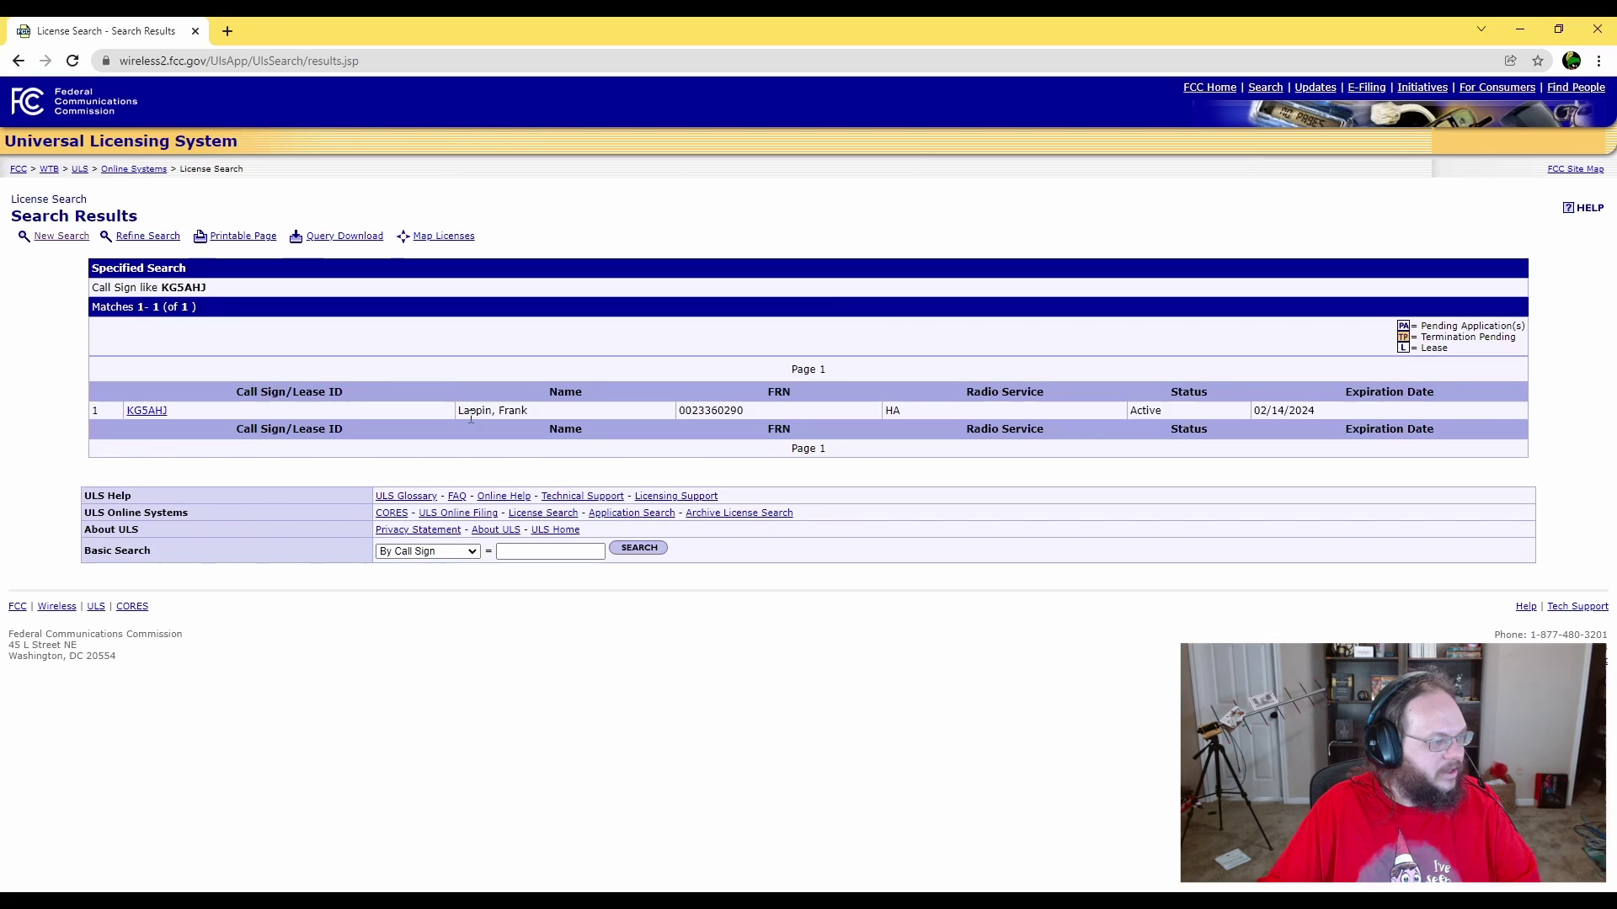
double_click(711, 410)
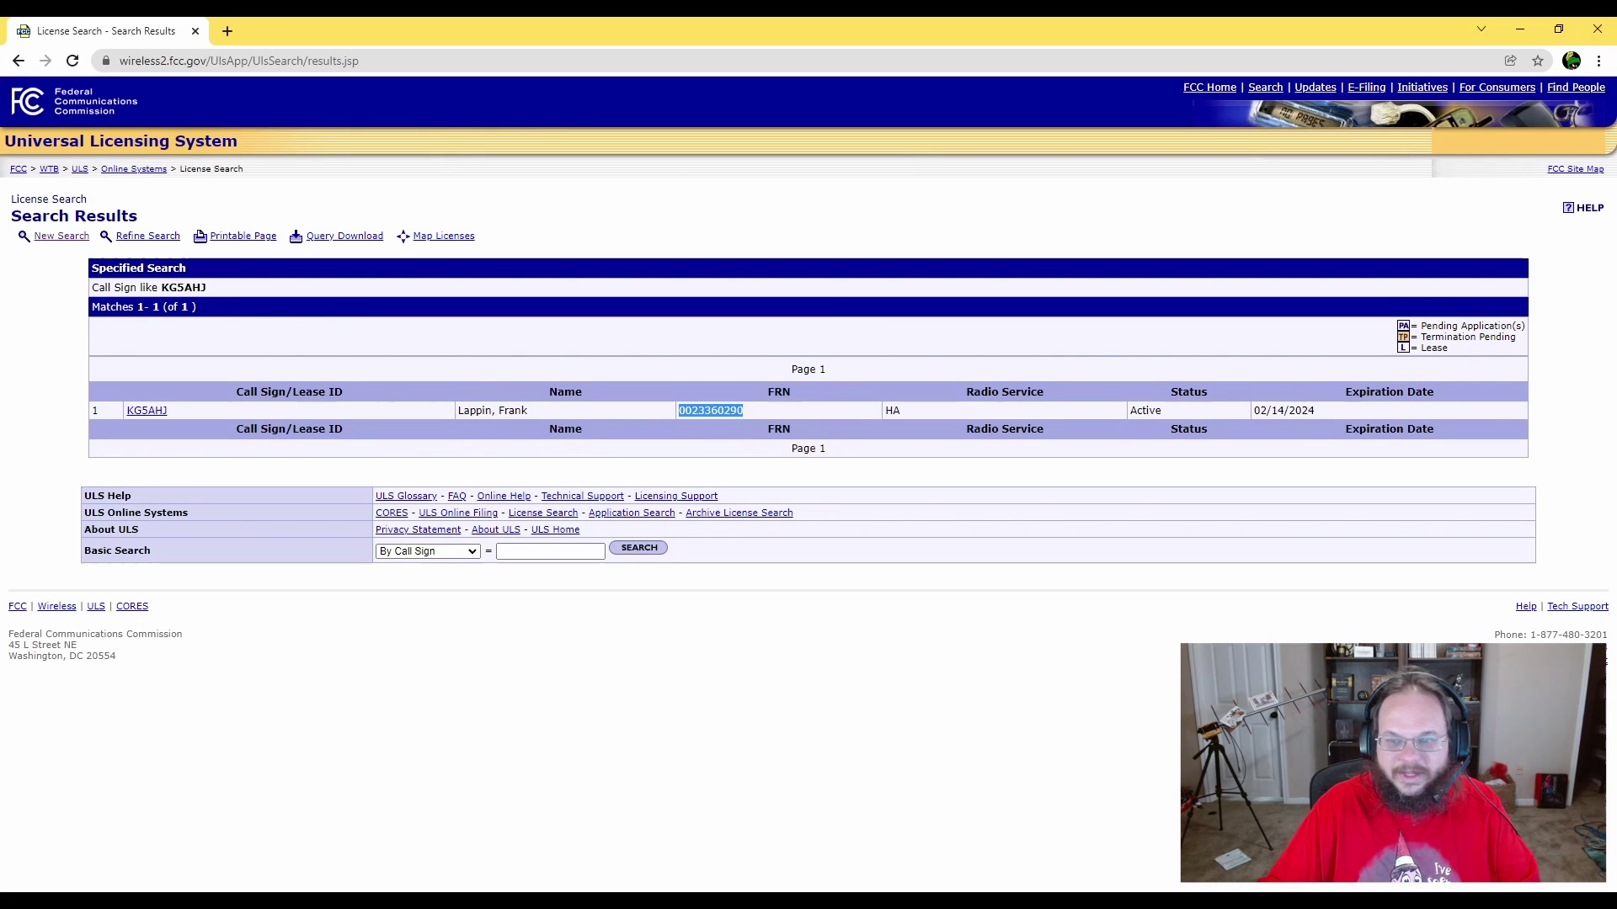
left_click(664, 476)
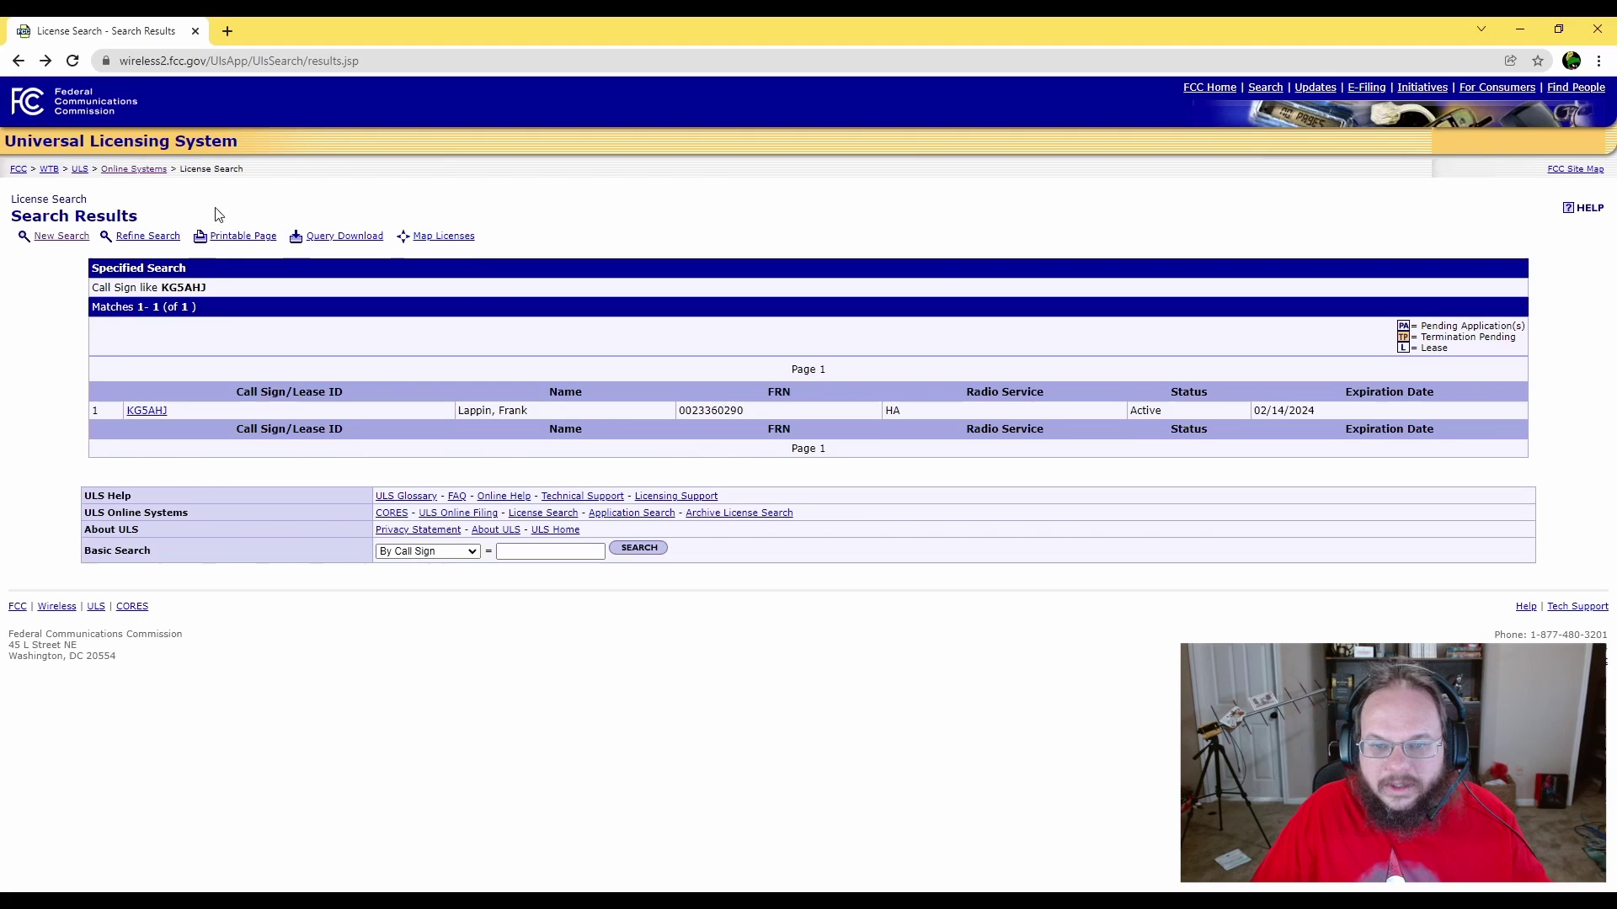
Step: Go from the ULS home page to the License Manager login
left_click(80, 169)
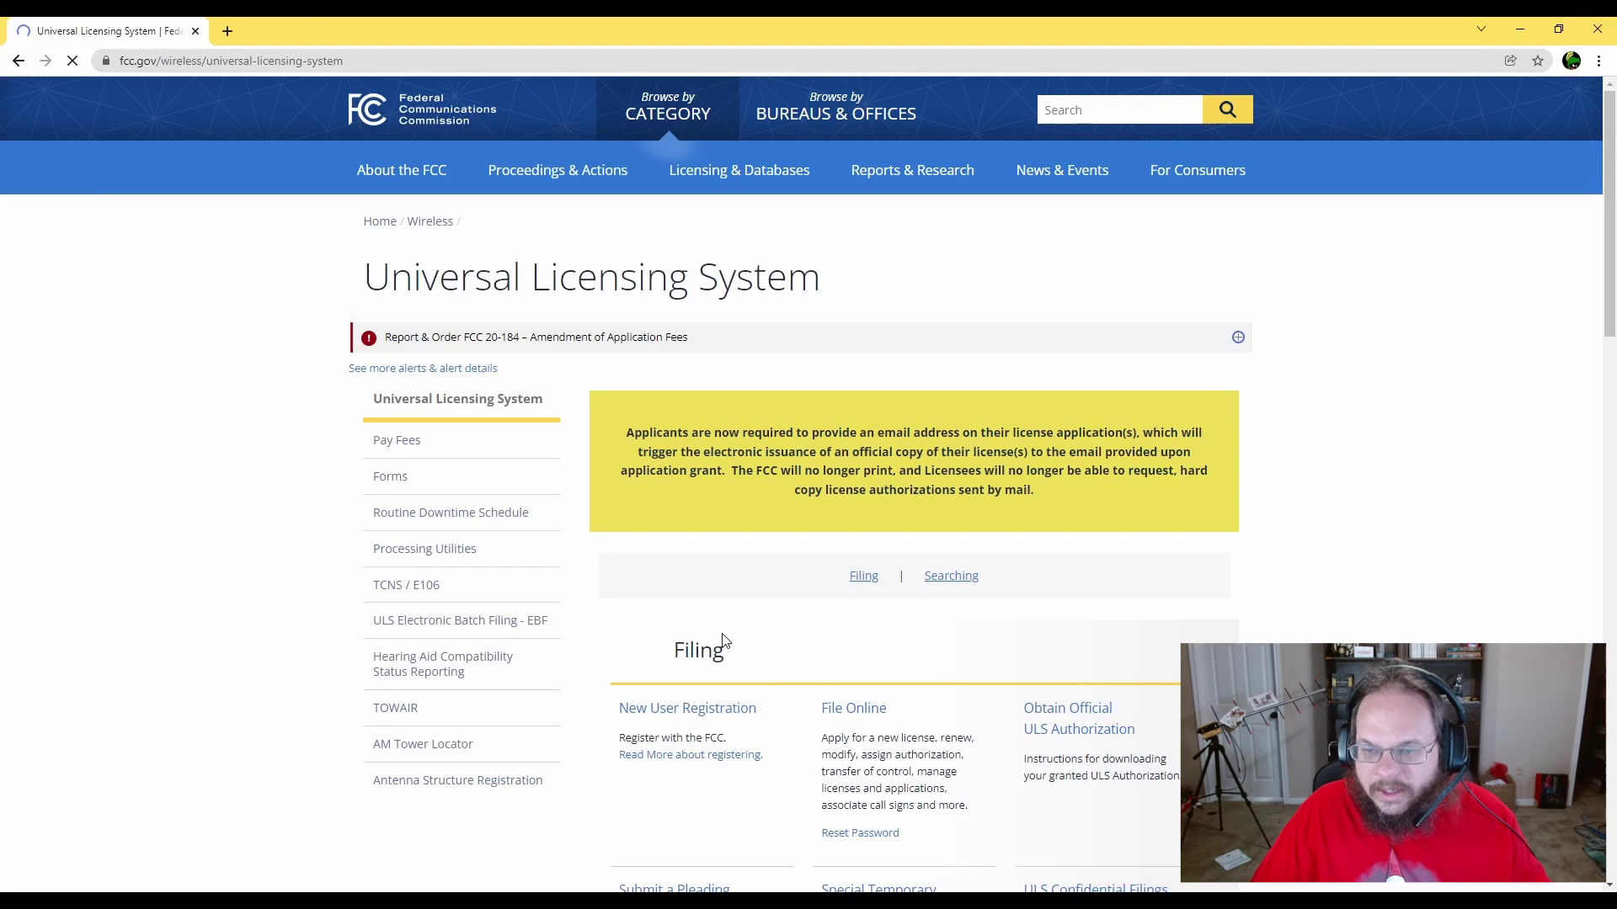
left_click(847, 714)
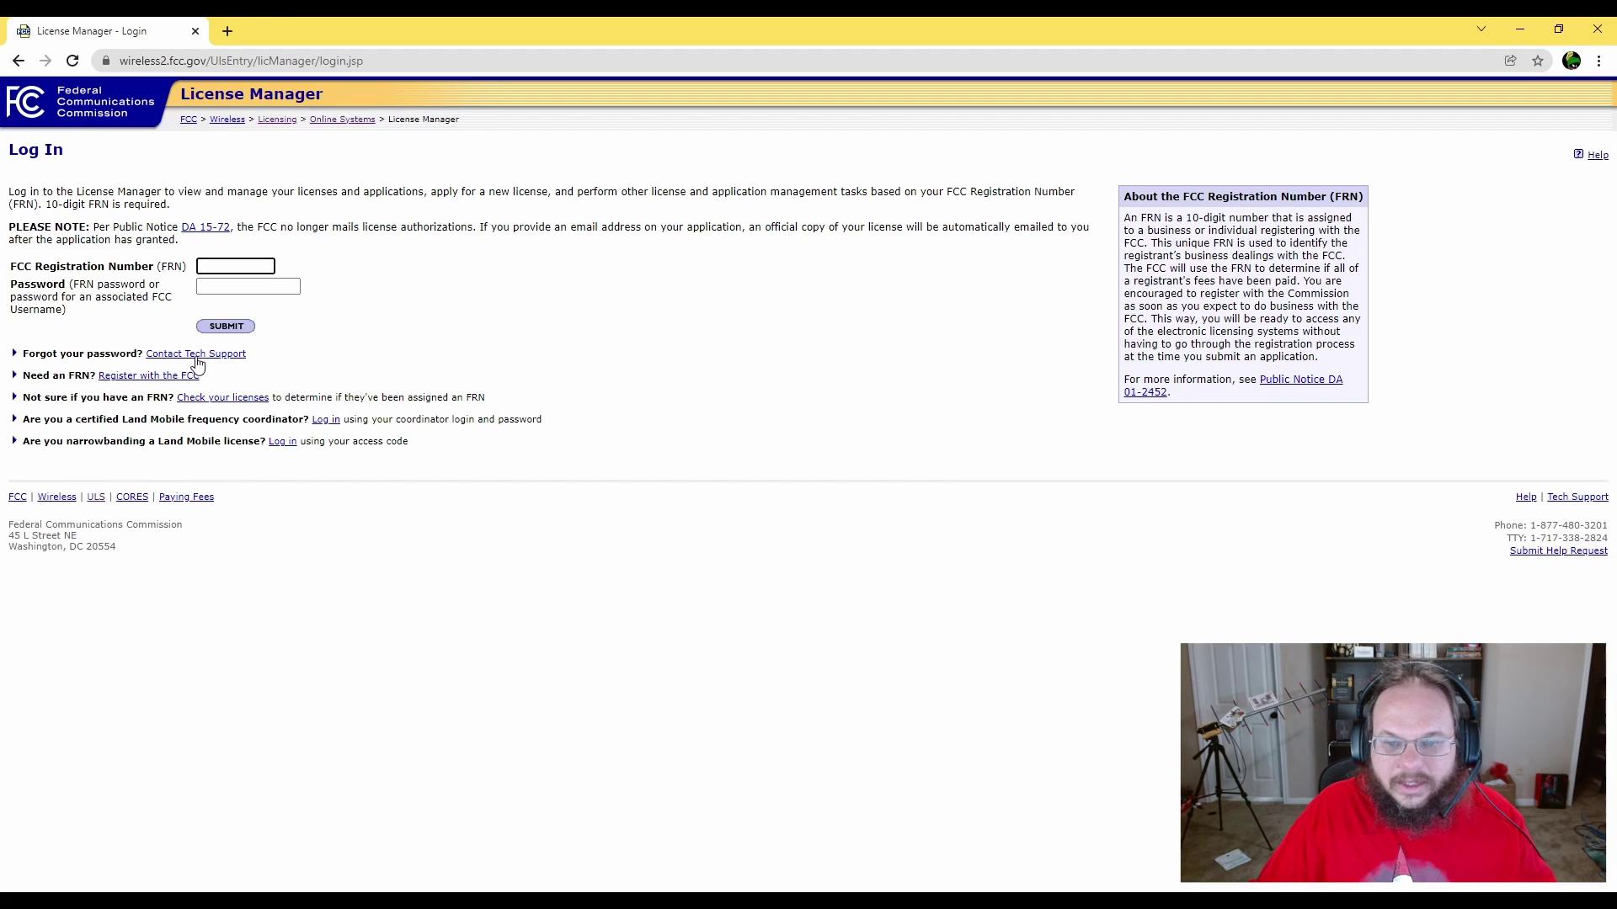
left_click(196, 356)
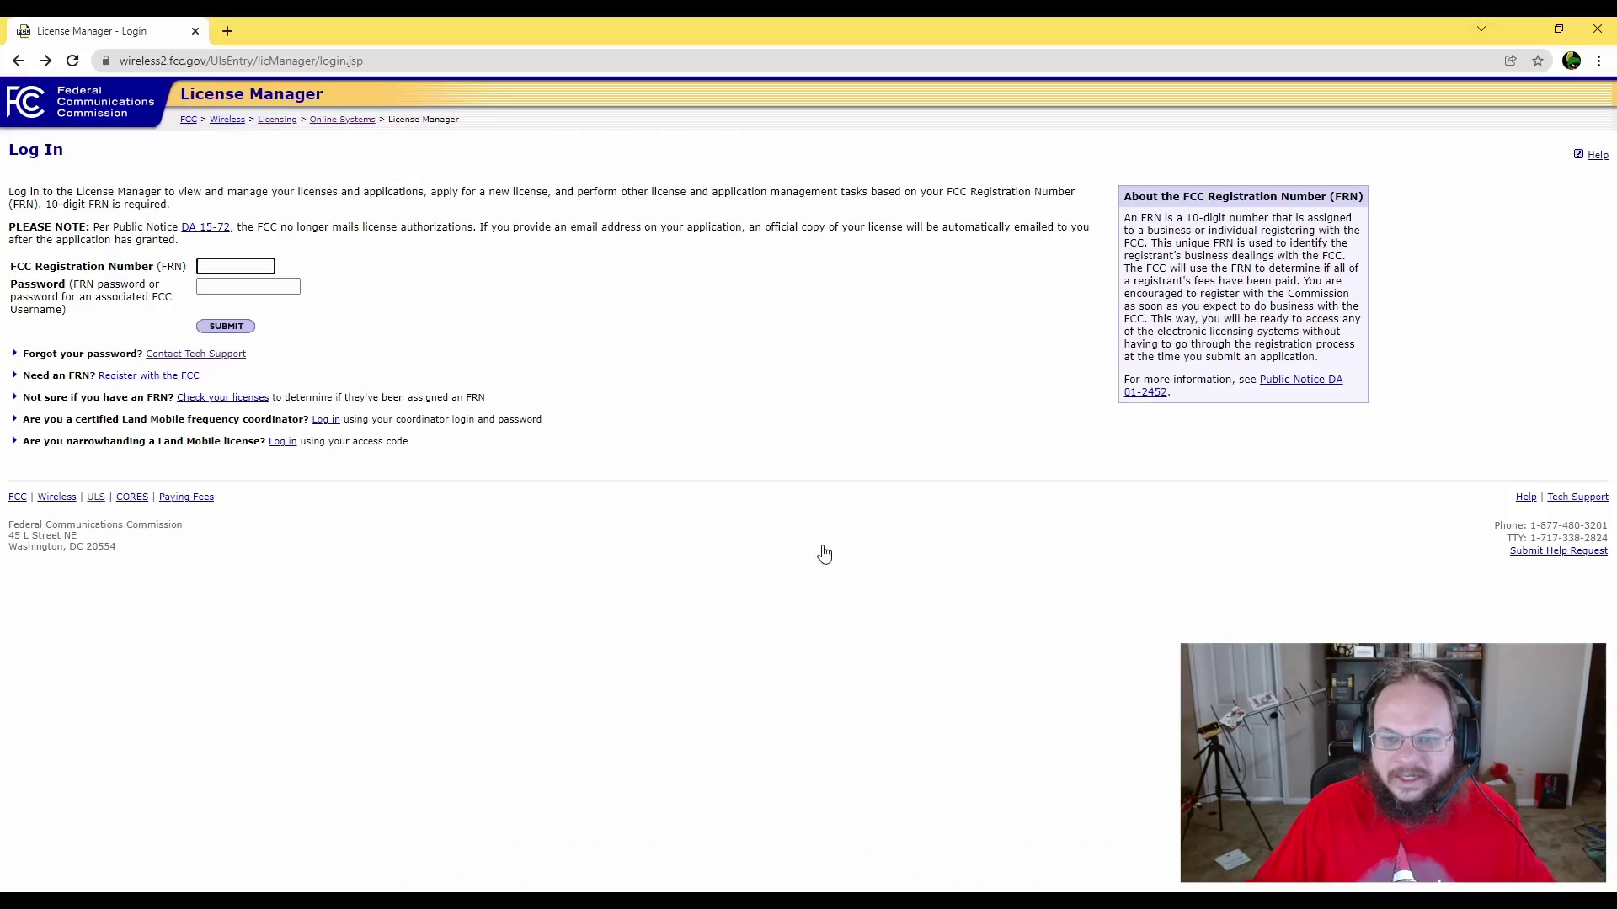
Step: Log in with the FRN and account password, retrying after the invalid-password error
left_click(267, 288)
type("•••")
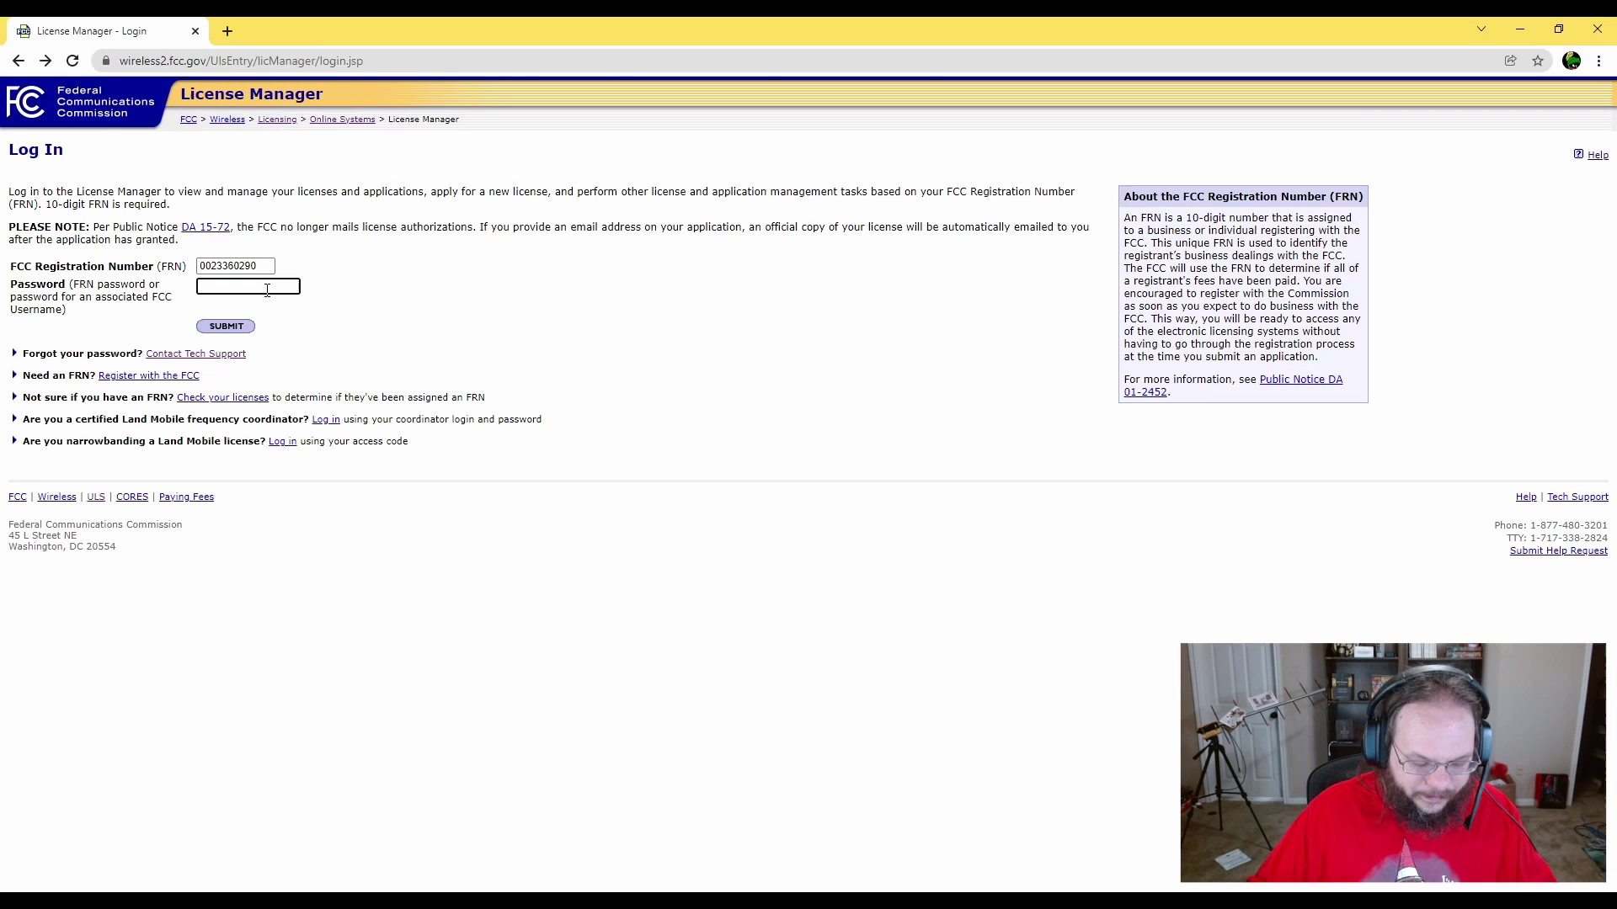
key("Return")
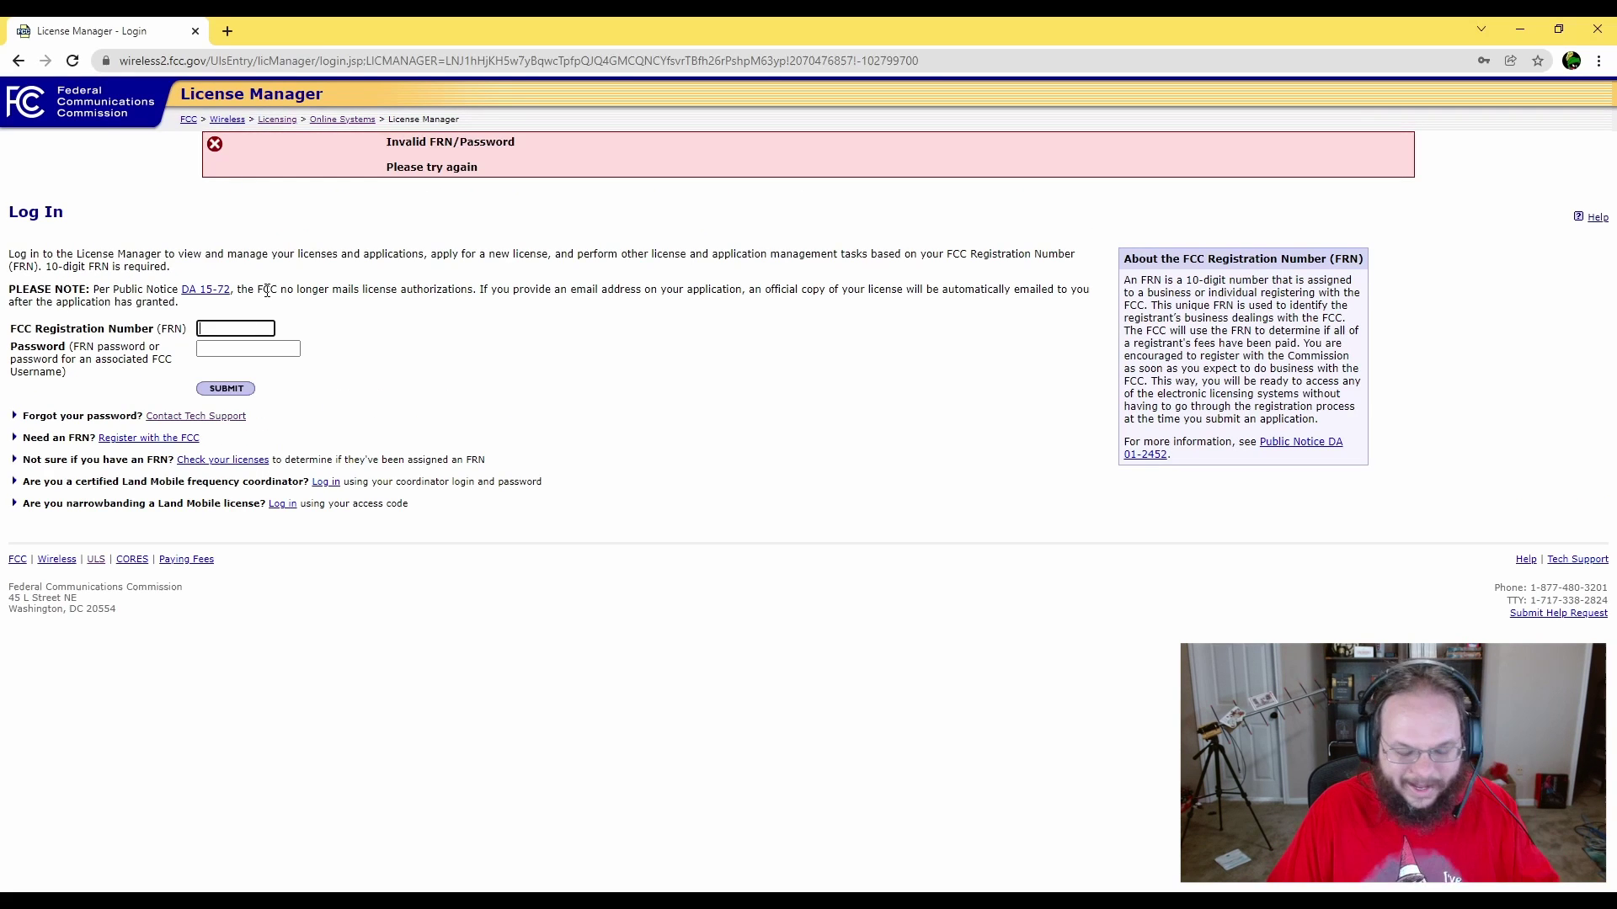
type("••")
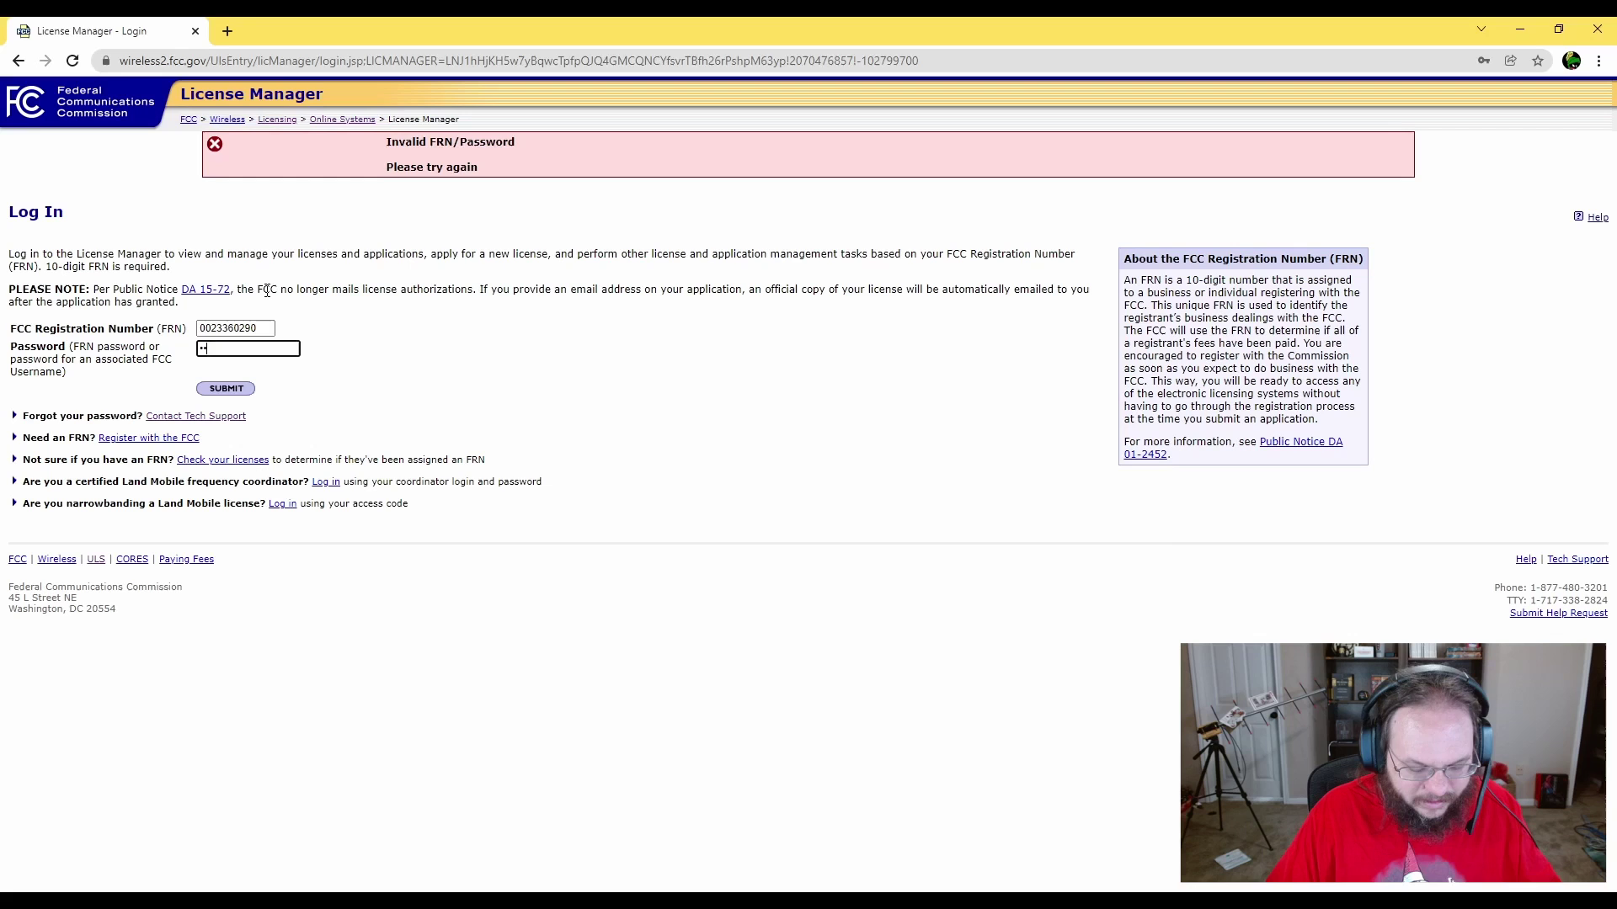
type("••••••••")
key("Return")
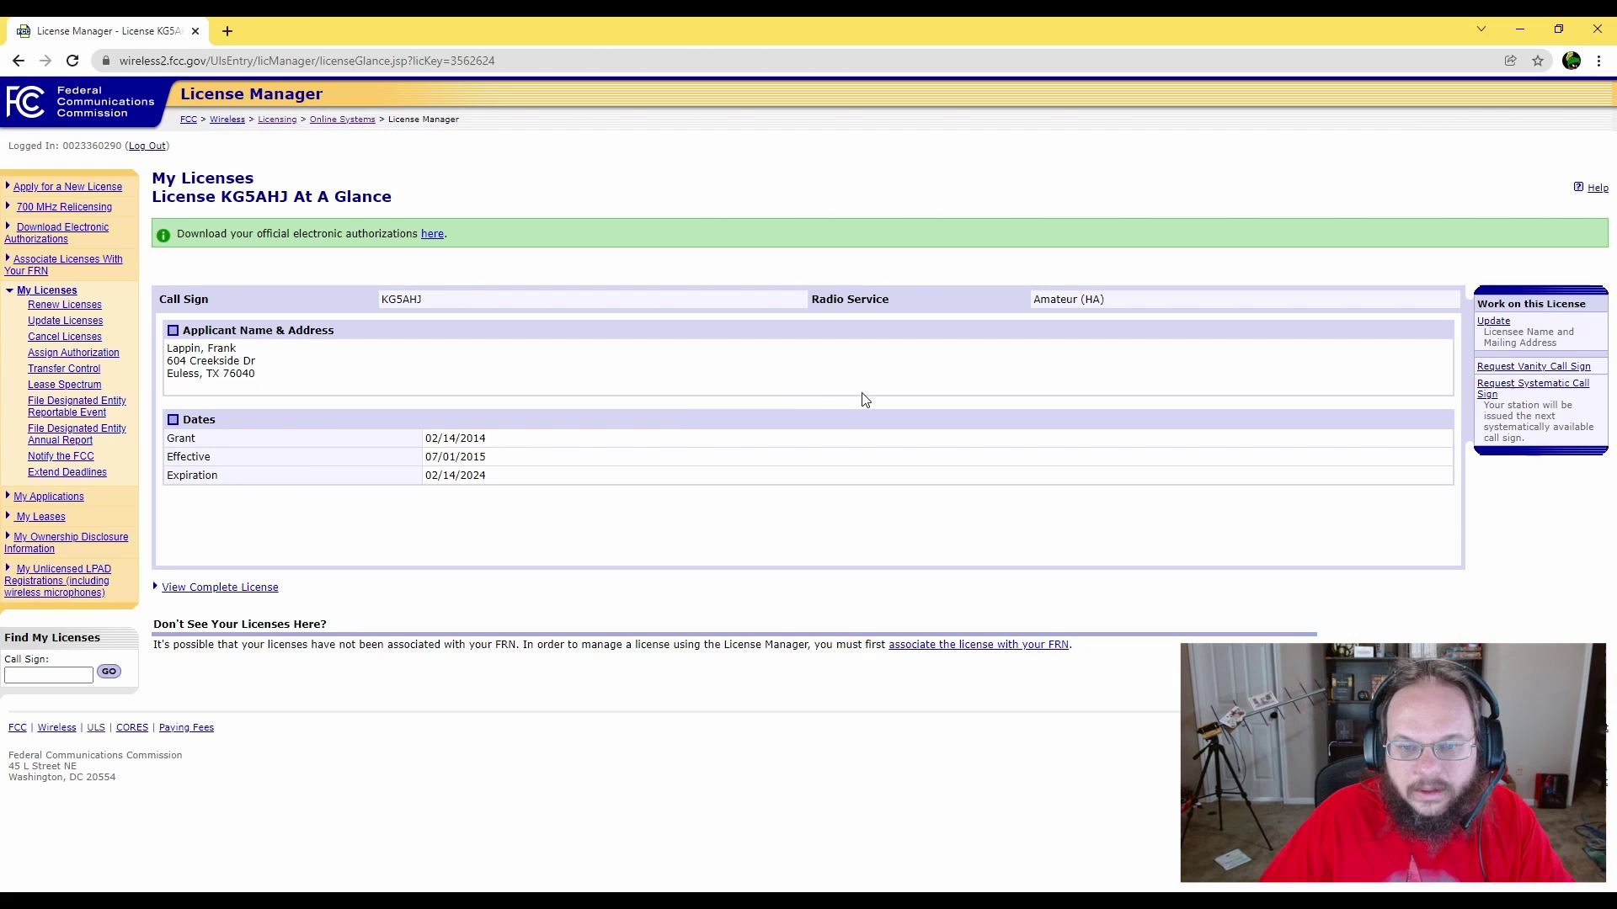
Step: Start an update application for the HA amateur license, leaving the fee exemption answers at No
left_click(84, 322)
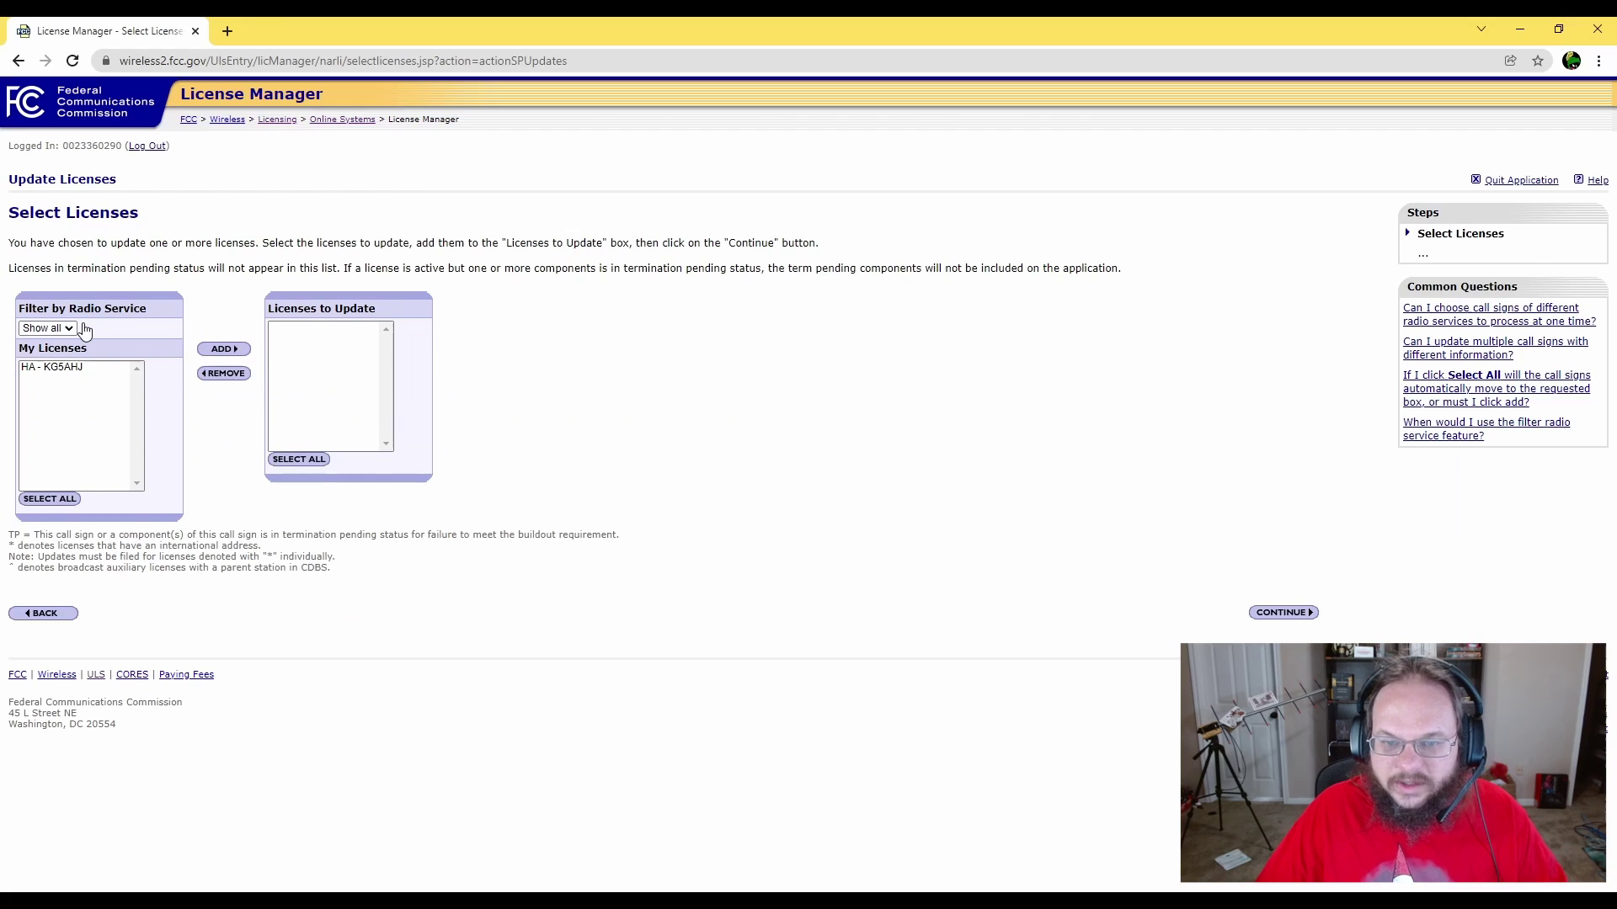
left_click(76, 374)
left_click(225, 349)
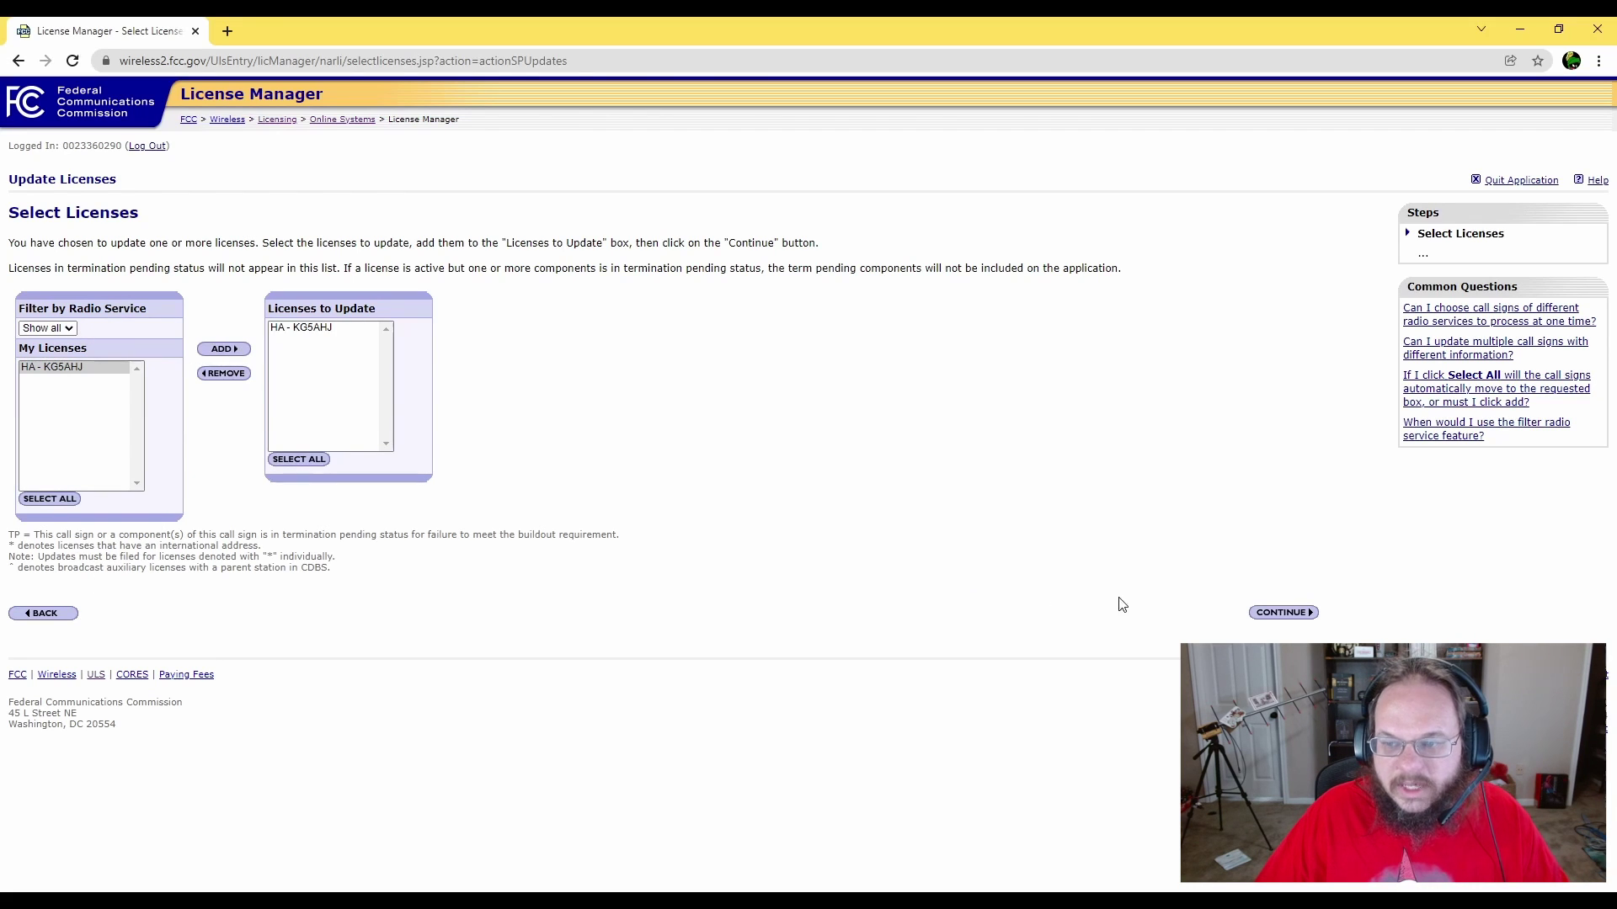
left_click(1282, 614)
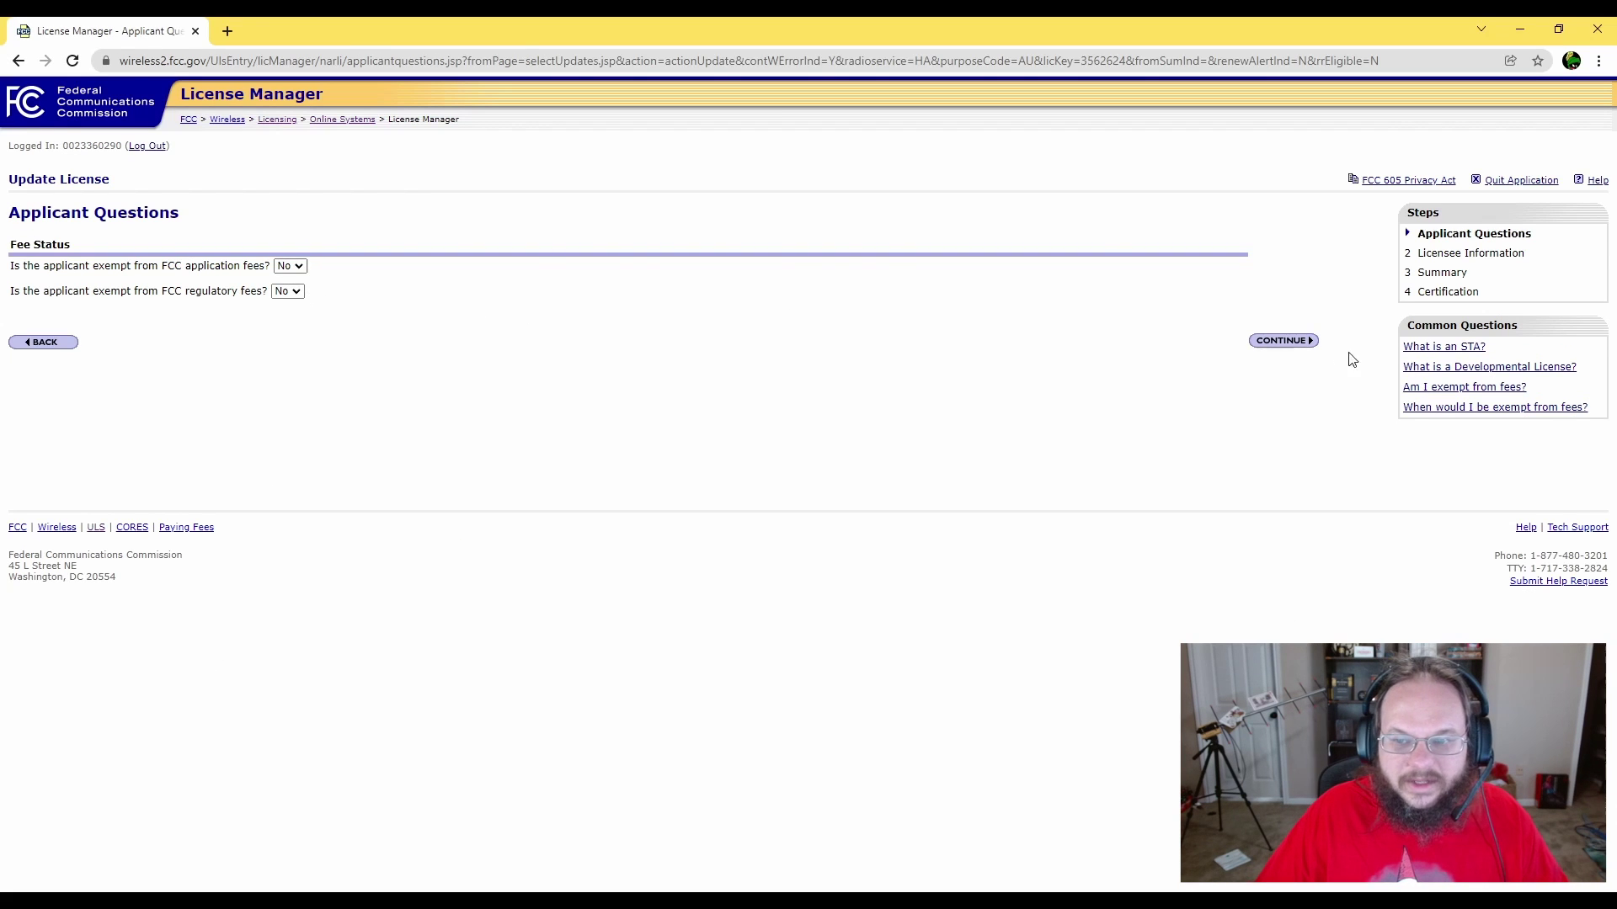
left_click(1276, 341)
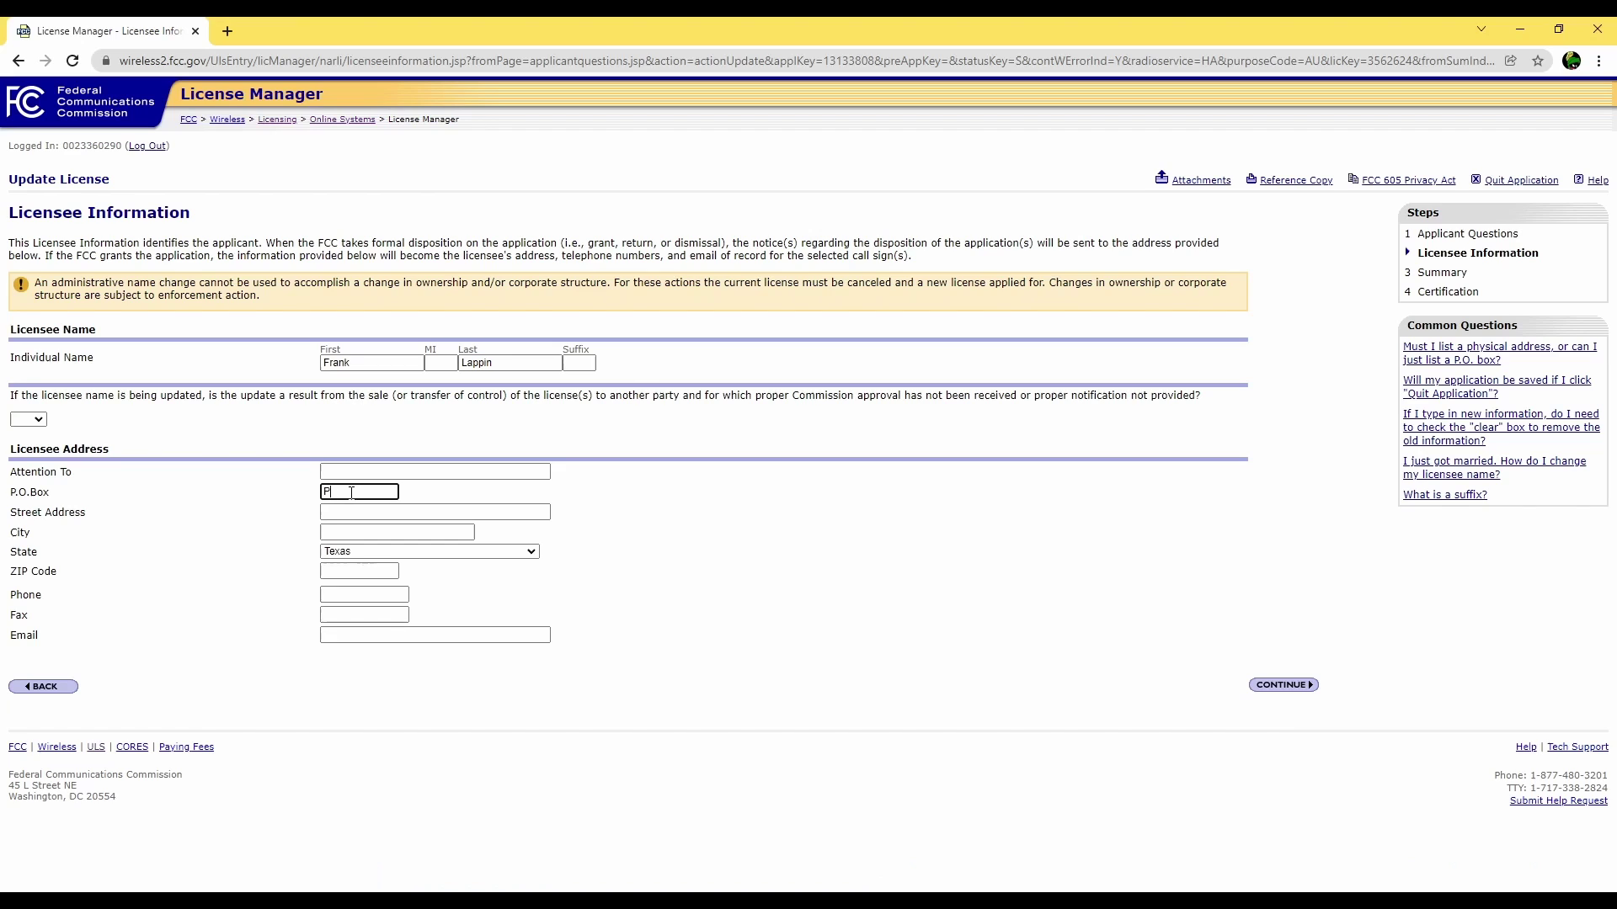
Step: Enter the PO box number, city and ZIP code as the licensee address
type("38")
key("Tab")
key("Tab")
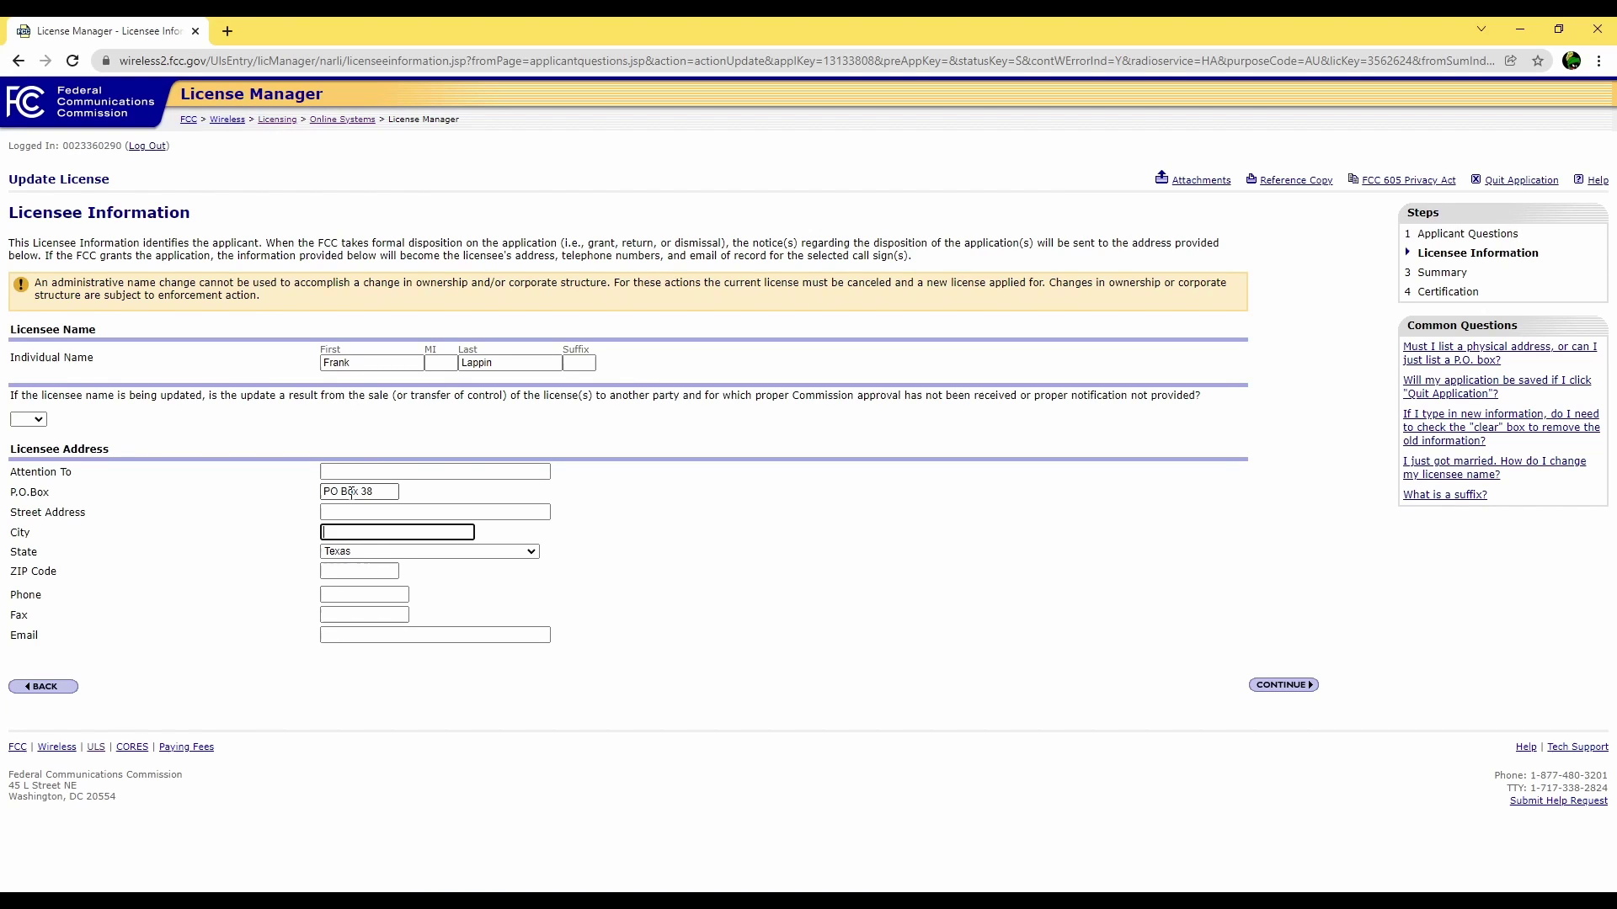
key("Tab")
key("Tab")
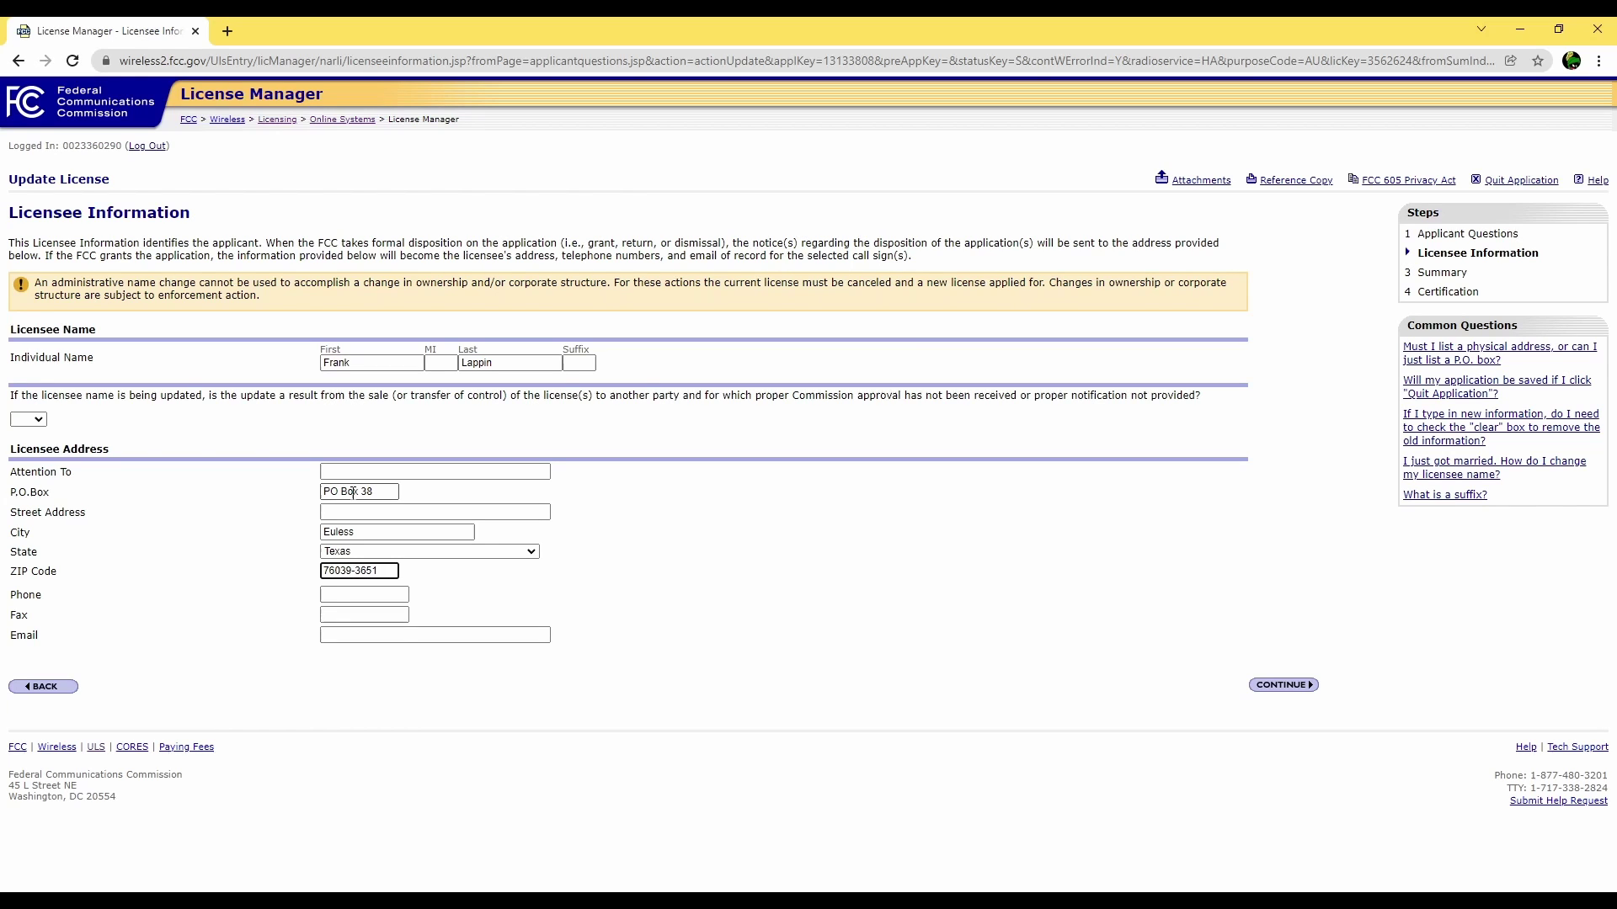
left_click(557, 641)
left_click(1280, 687)
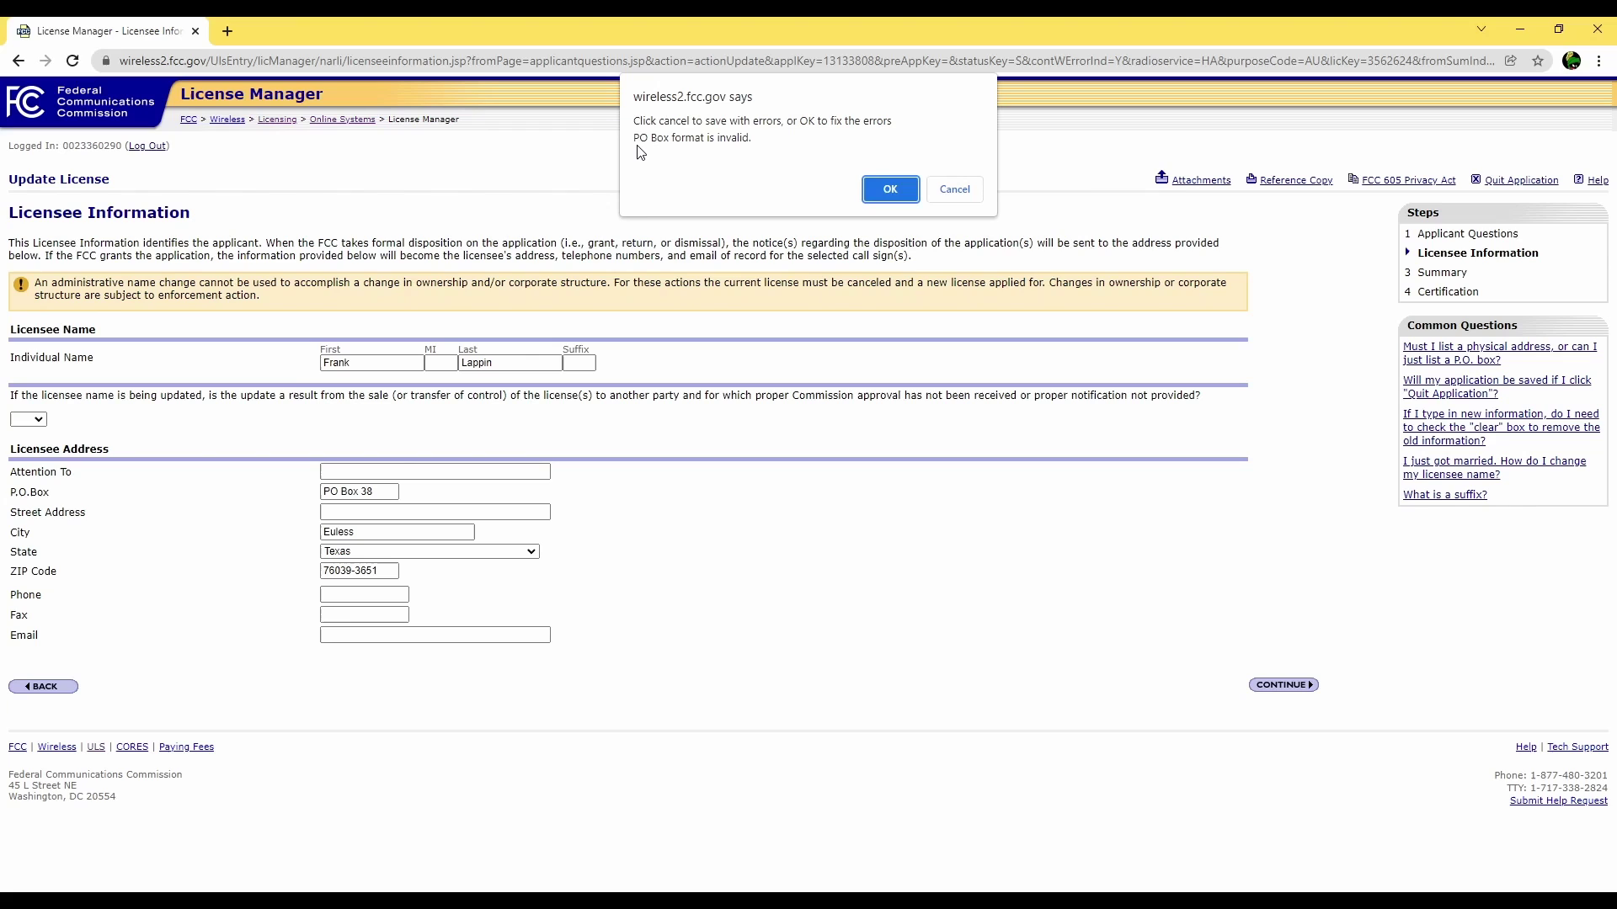
Step: Remove the 'PO Box' prefix after the format alert, add the email, and resubmit
left_click(888, 189)
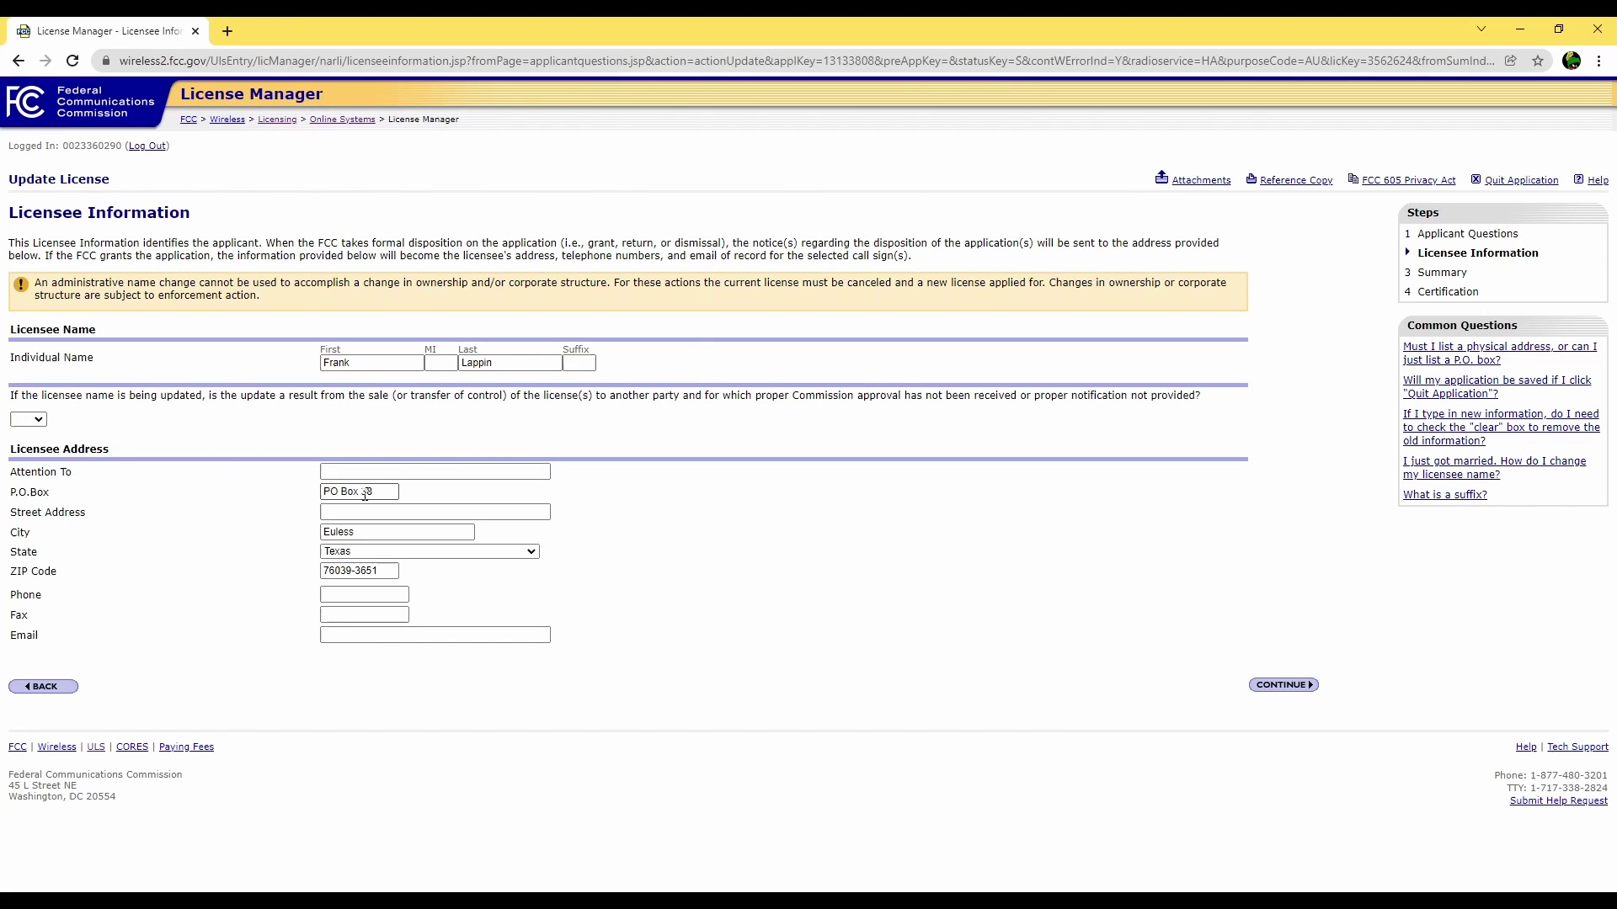
key("BackSpace")
left_click(1056, 662)
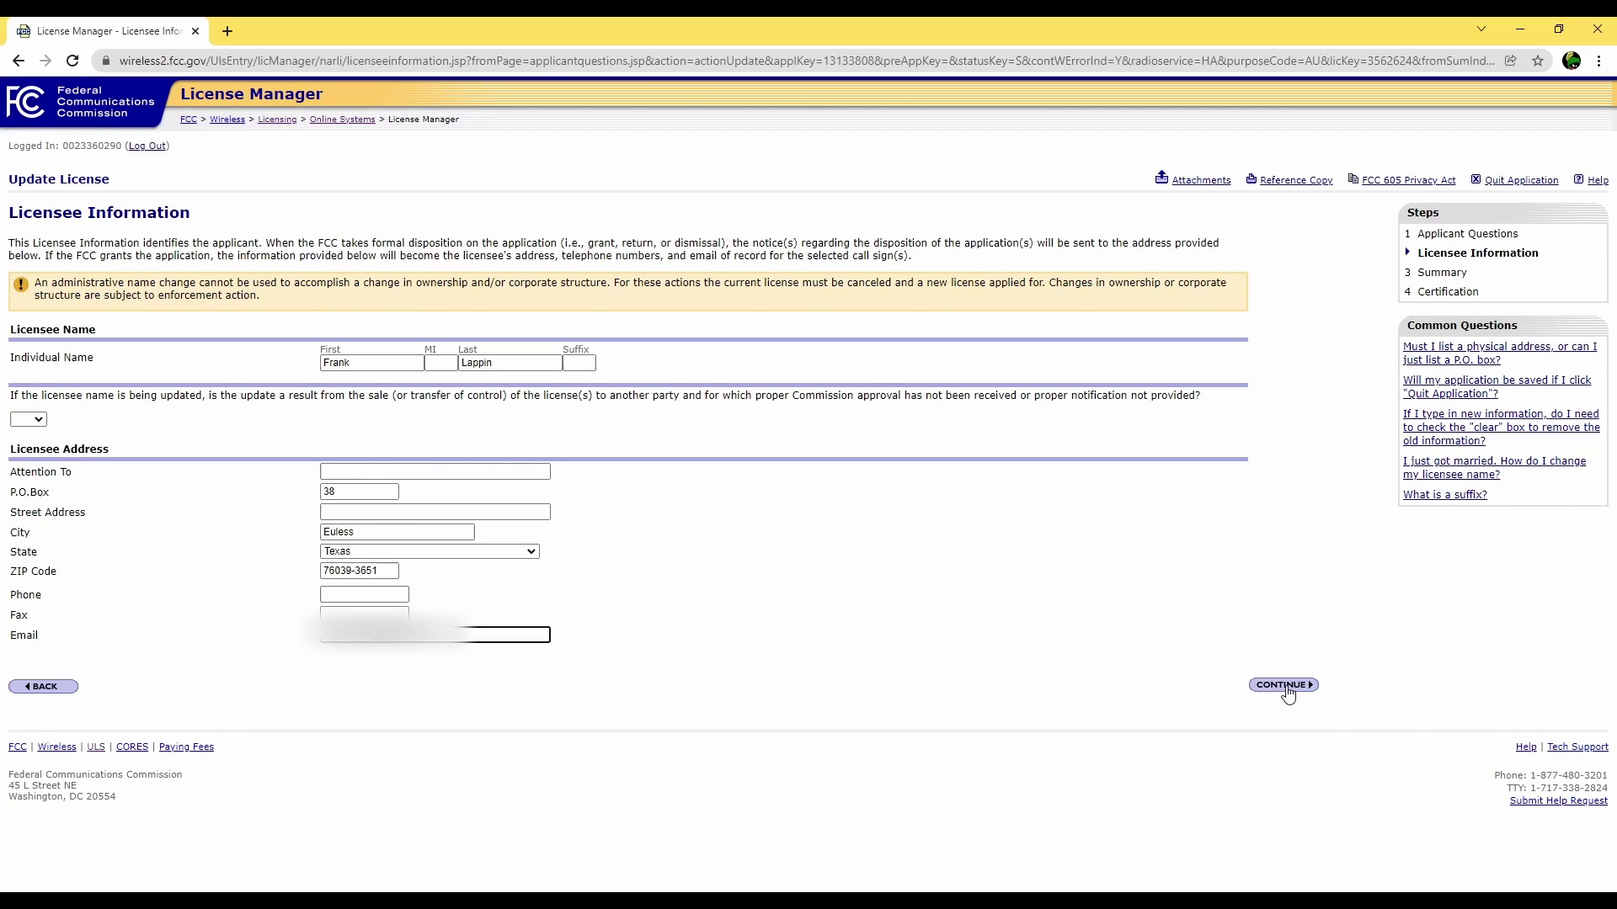
left_click(1284, 687)
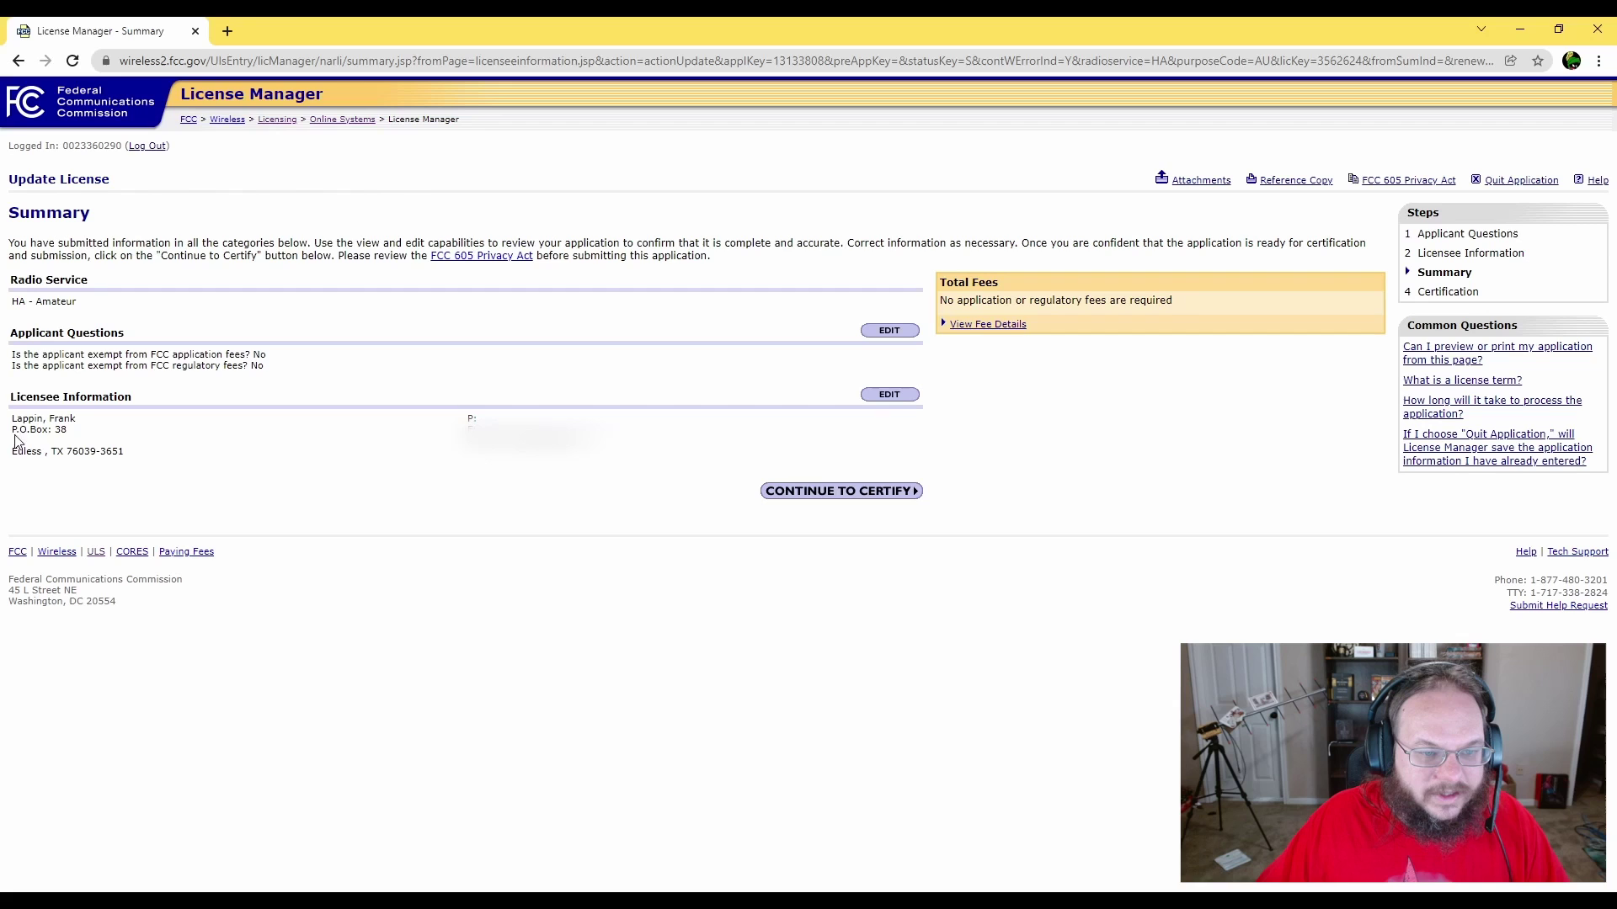
Step: On the certification page, sign with the licensee's first name and move to the last name
left_click(794, 492)
type("Frank")
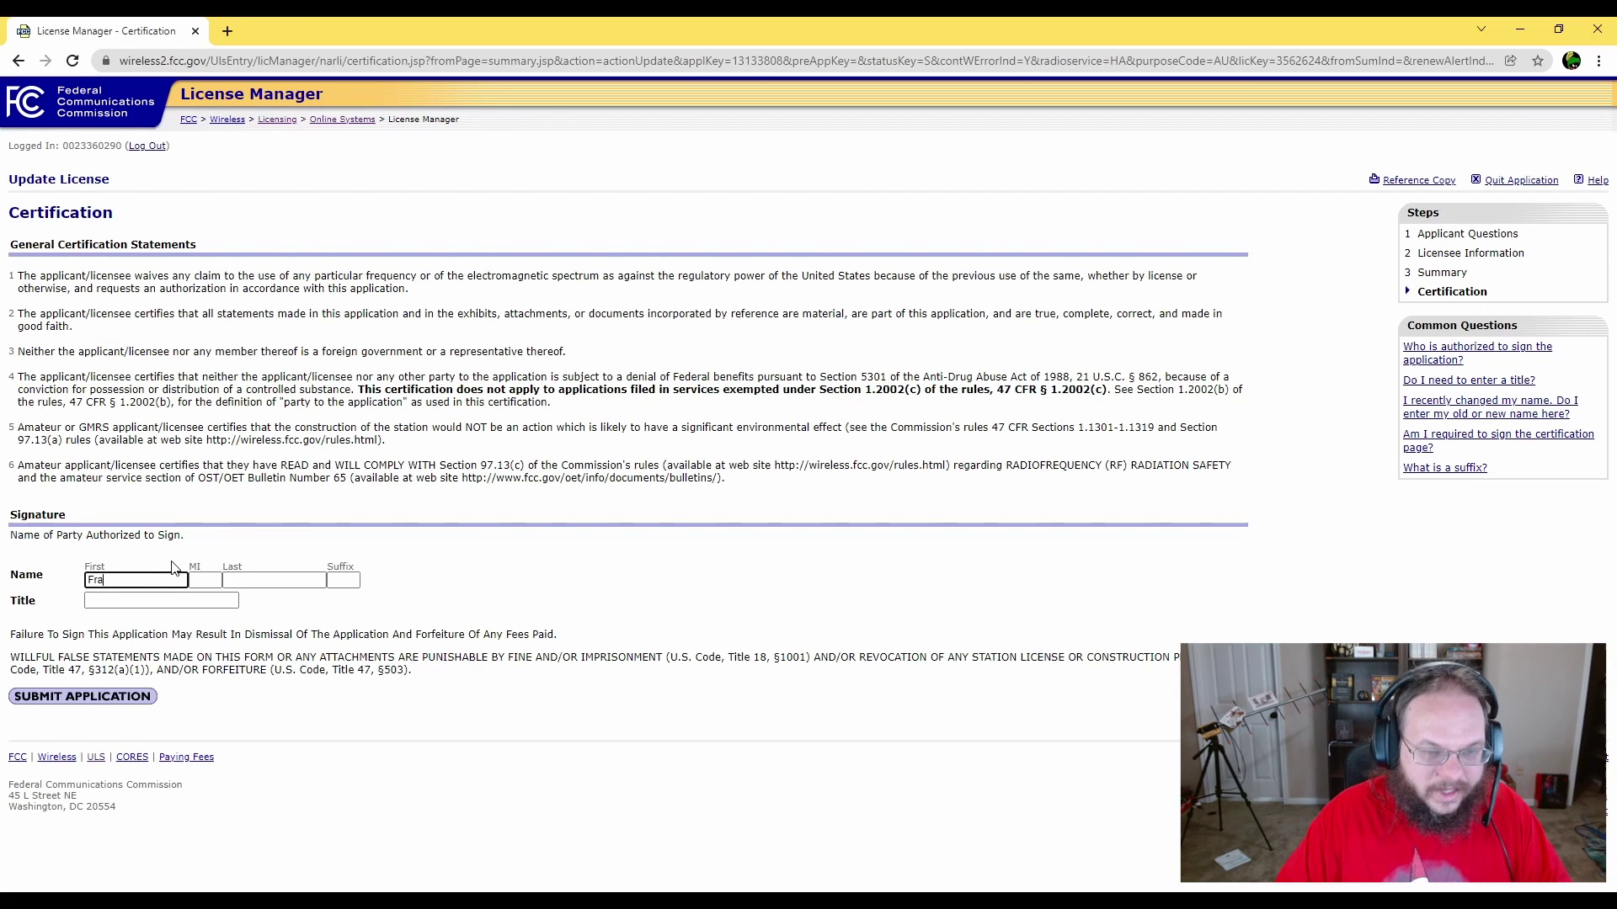
key("Tab")
key("Tab")
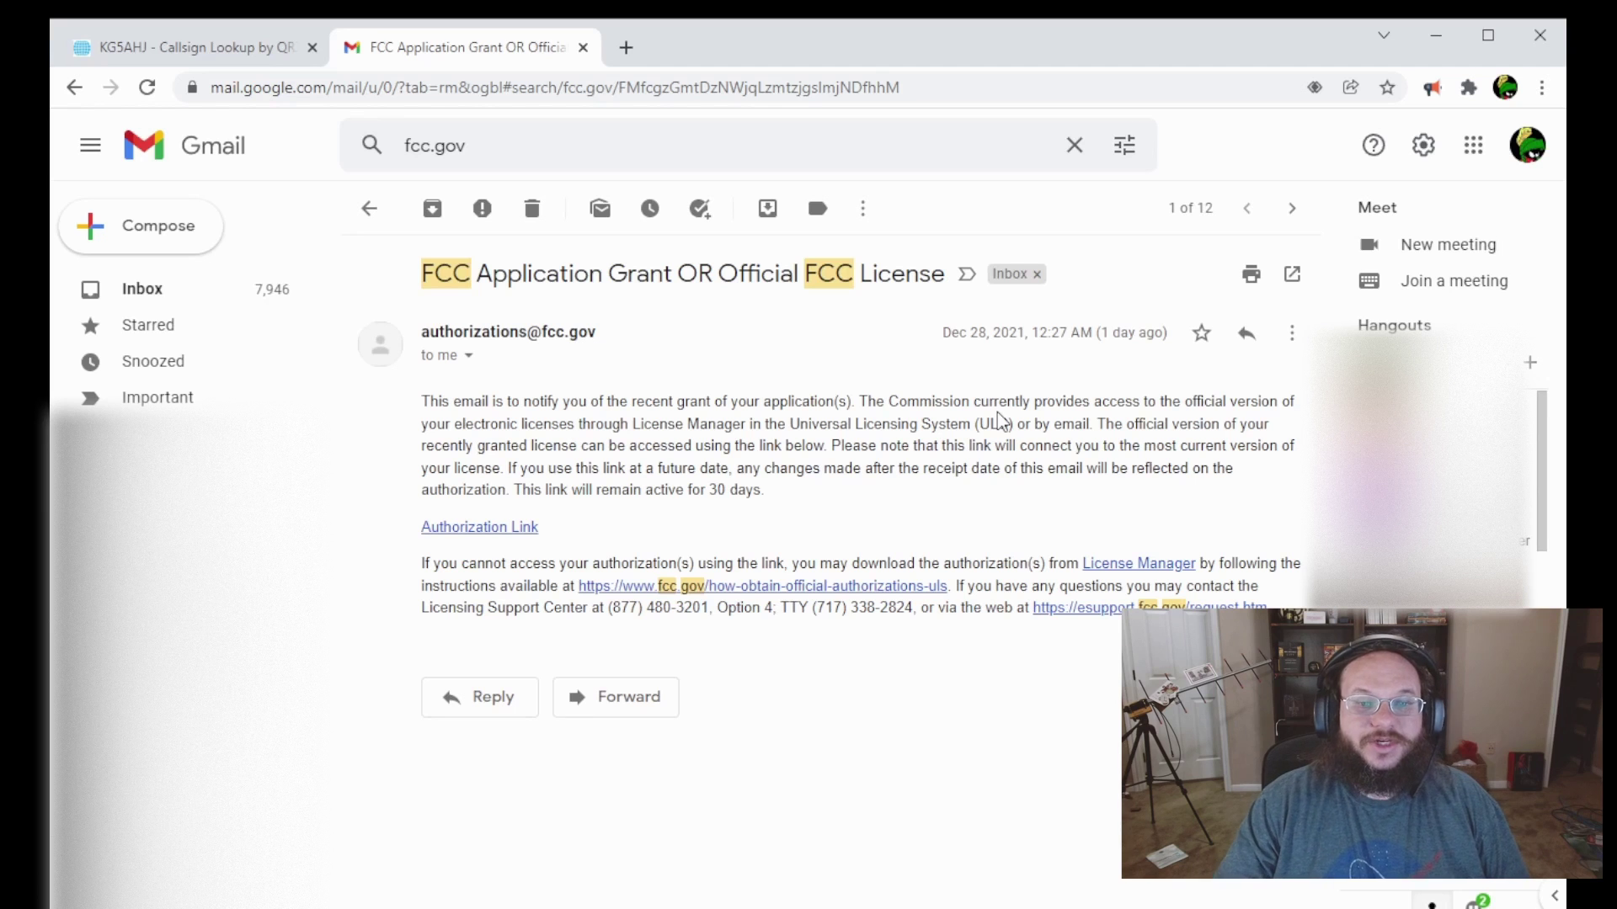
left_click(135, 57)
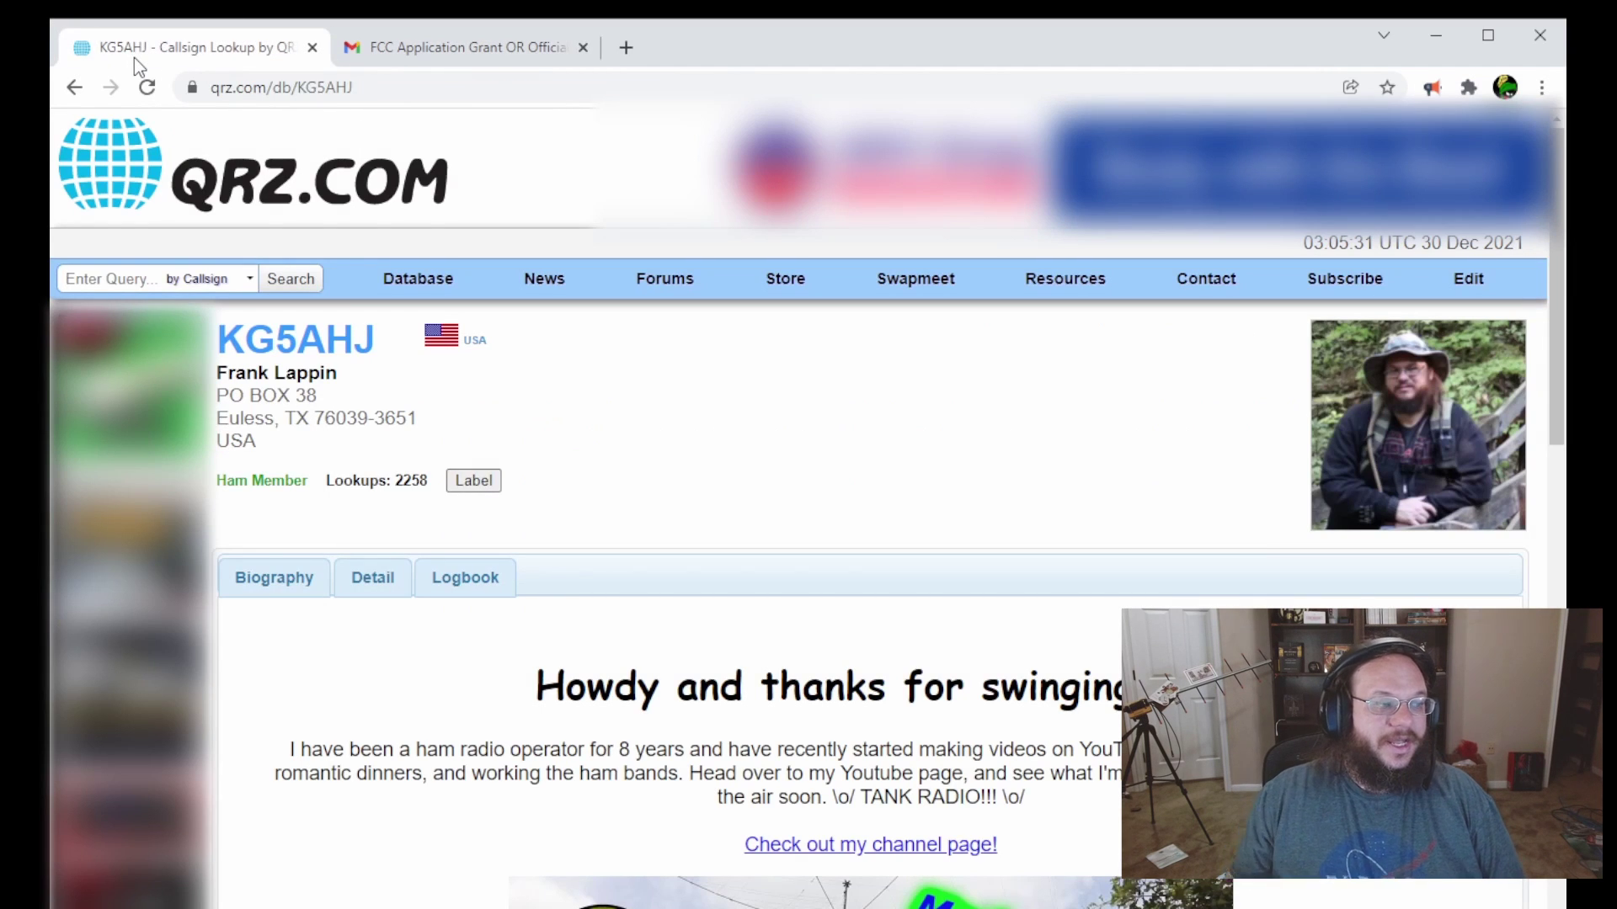